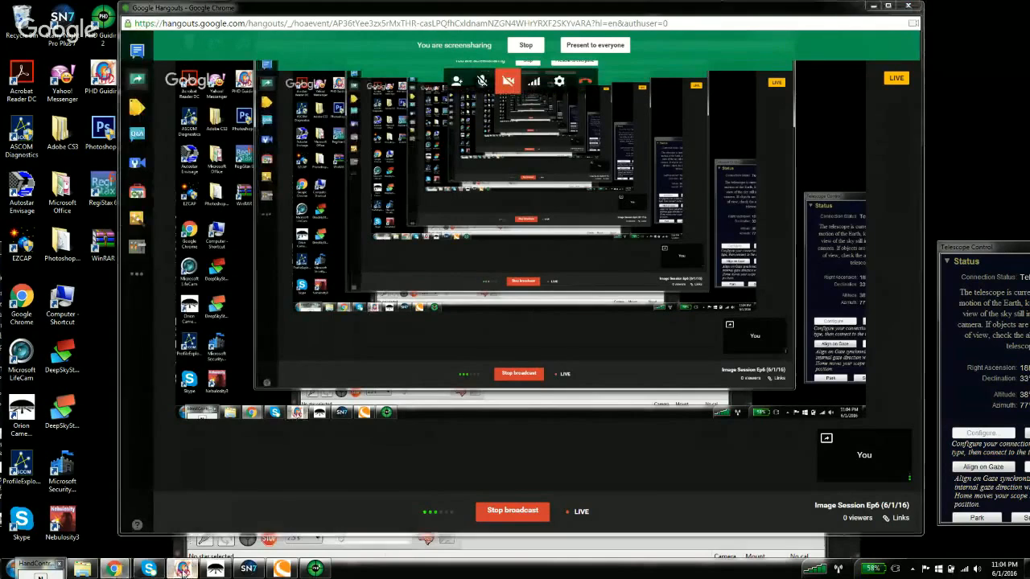
Bring up the PHD Guiding window, move it clear toward the middle of the desktop, and minimize the Hangouts browser window
{"action": "left_click", "coordinate": [183, 569]}
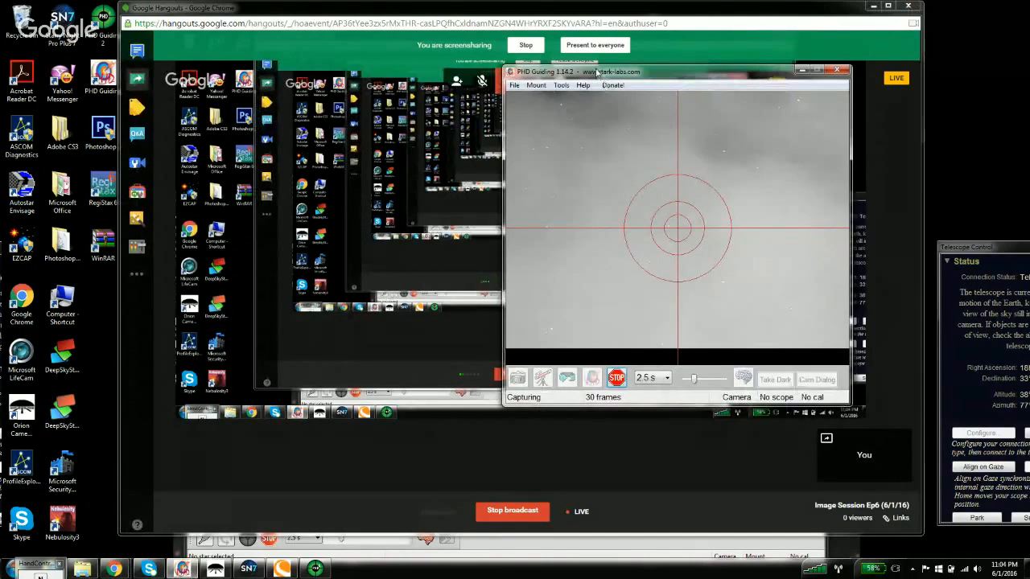
{"action": "left_click_drag", "start_coordinate": [767, 71], "coordinate": [596, 73]}
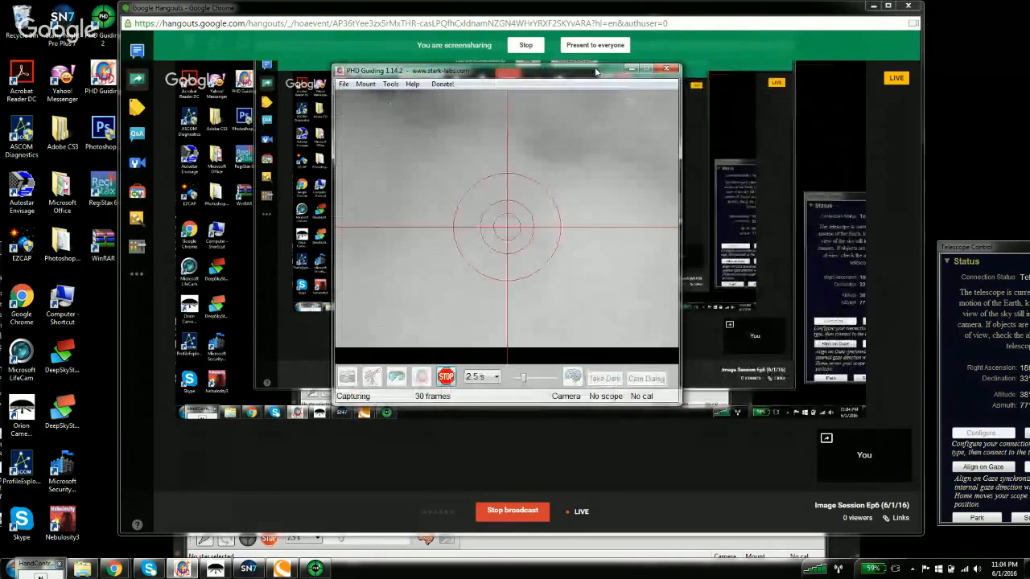
{"action": "left_click", "coordinate": [872, 6]}
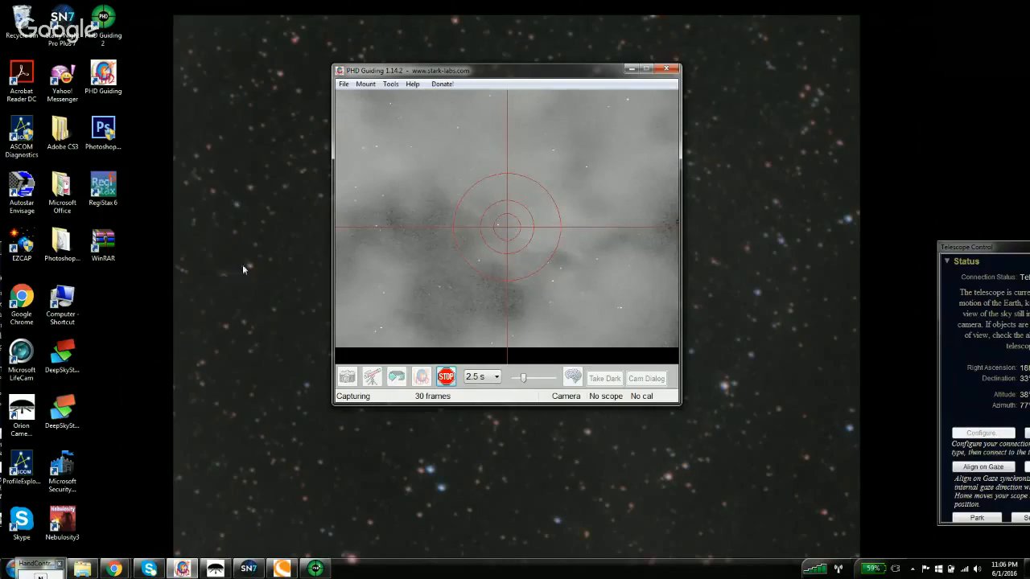
Switch to Windows Explorer and look through the pelican image files in the 5-23-2016 folder
{"action": "left_click", "coordinate": [80, 569]}
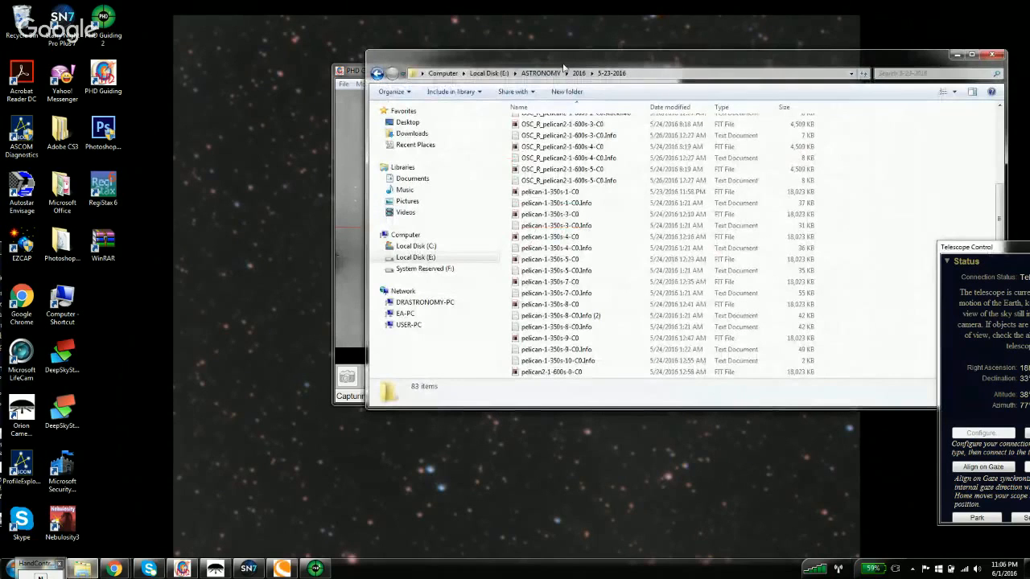
{"action": "scroll", "coordinate": [546, 165], "scroll_direction": "up", "scroll_amount": 8}
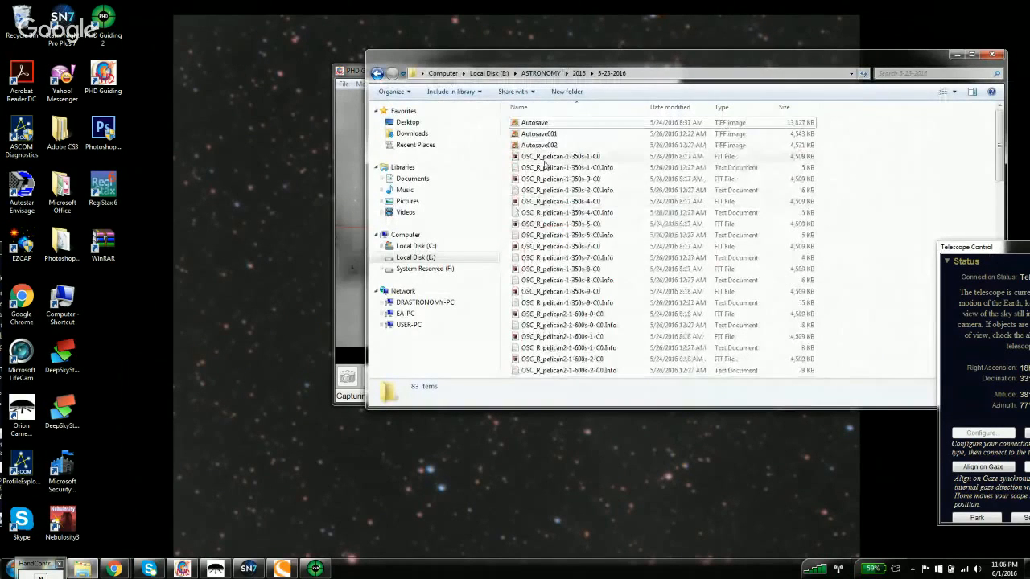
{"action": "scroll", "coordinate": [545, 165], "scroll_direction": "down", "scroll_amount": 3}
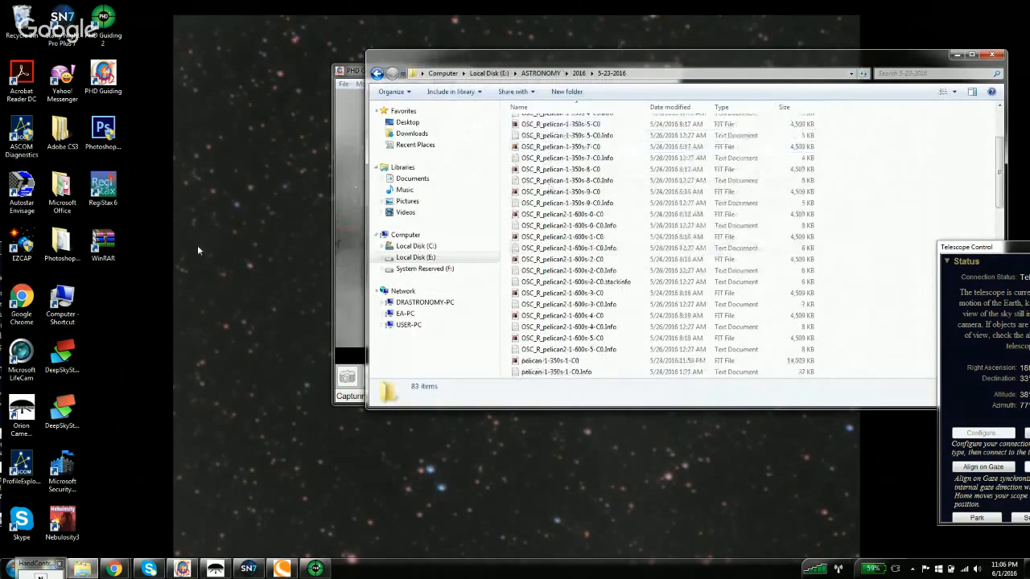
Launch DeepSkyStacker from the desktop and allow it to run despite the security warning
{"action": "left_click", "coordinate": [70, 354]}
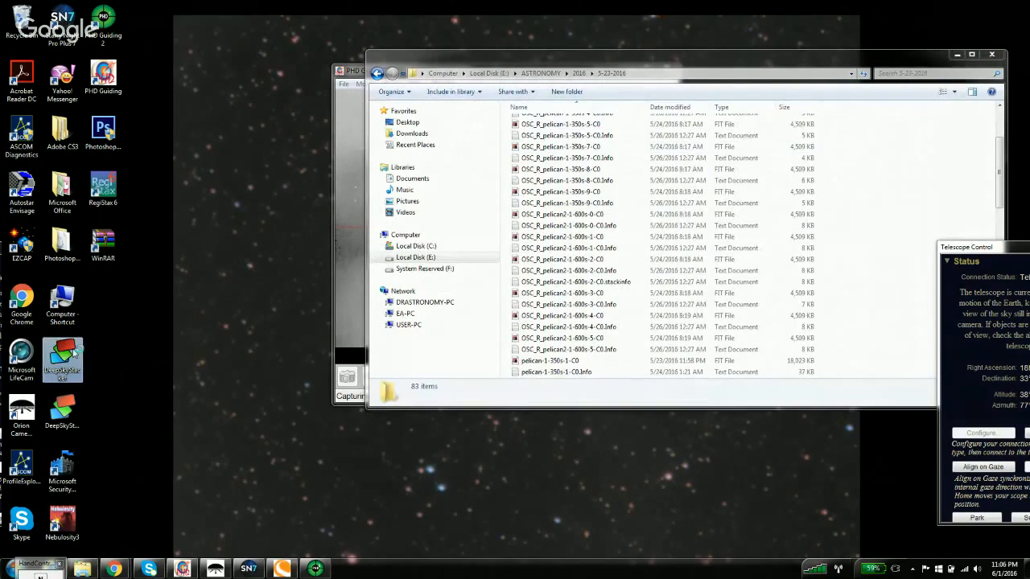
{"action": "double_click", "coordinate": [75, 352]}
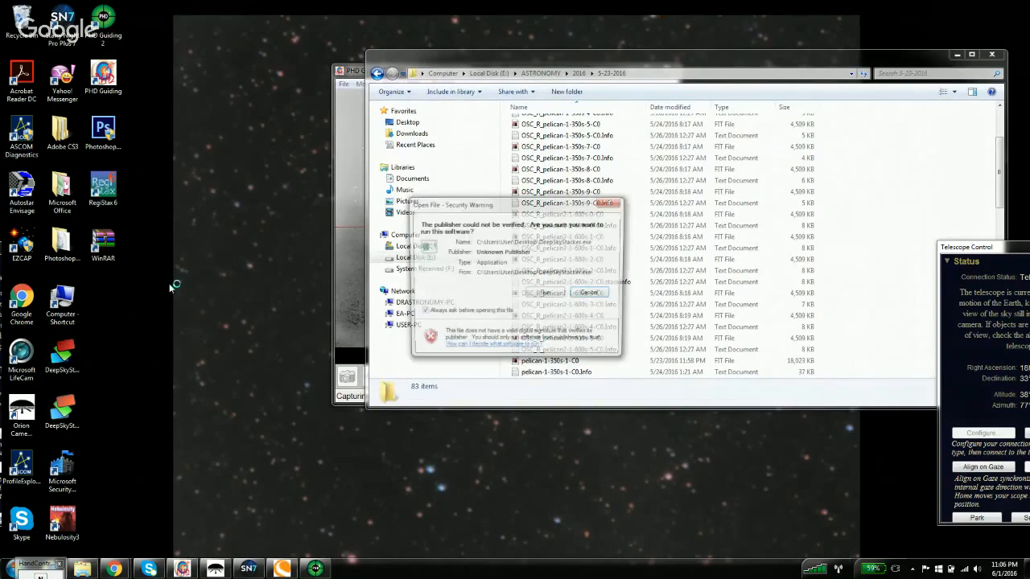
{"action": "left_click", "coordinate": [545, 293]}
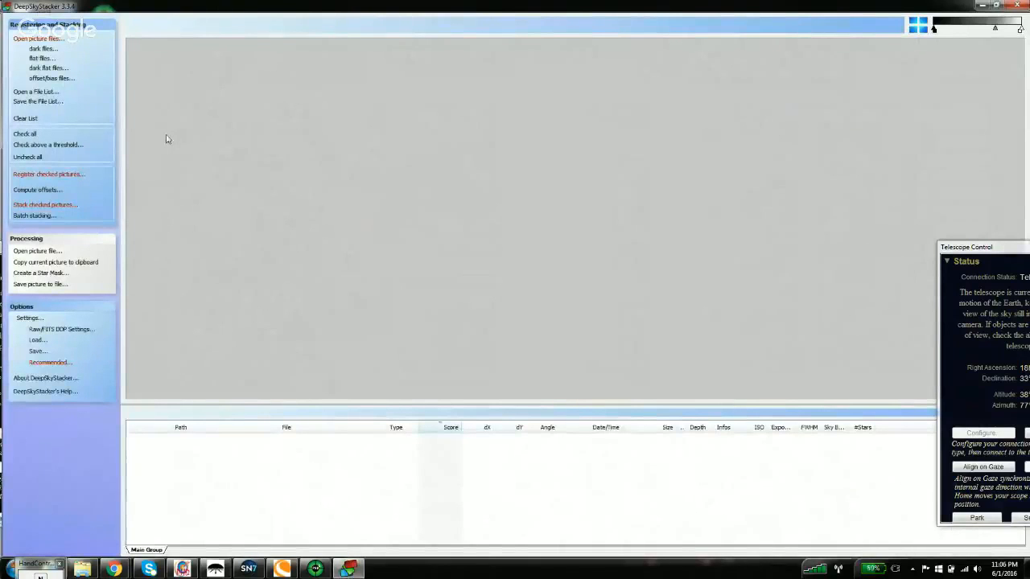
Start adding light frames and browse to the E:\ASTRONOMY\2016\5-23-2016 folder
{"action": "left_click", "coordinate": [43, 40]}
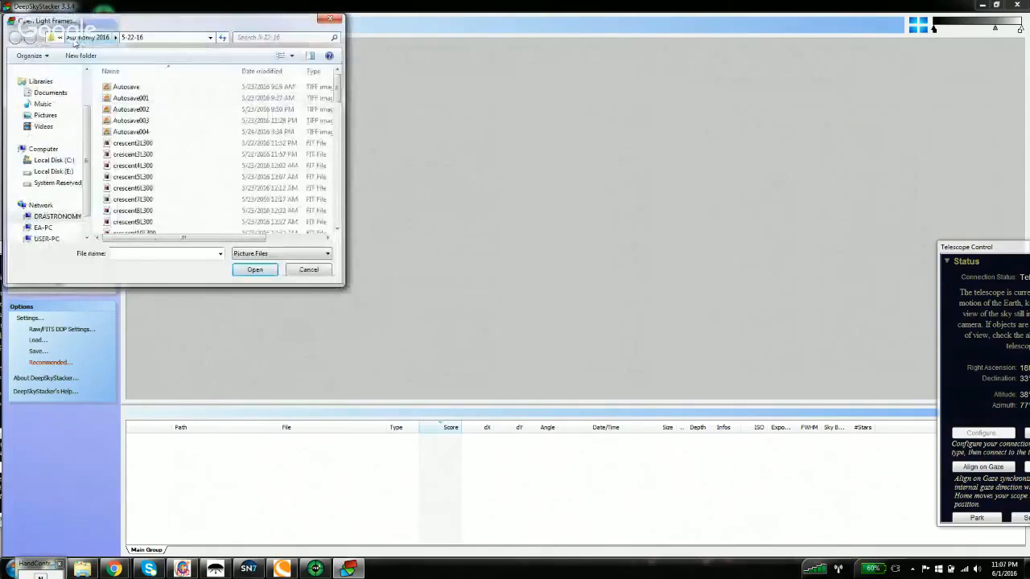
{"action": "scroll", "coordinate": [78, 108], "scroll_direction": "up", "scroll_amount": 1}
{"action": "left_click", "coordinate": [59, 207]}
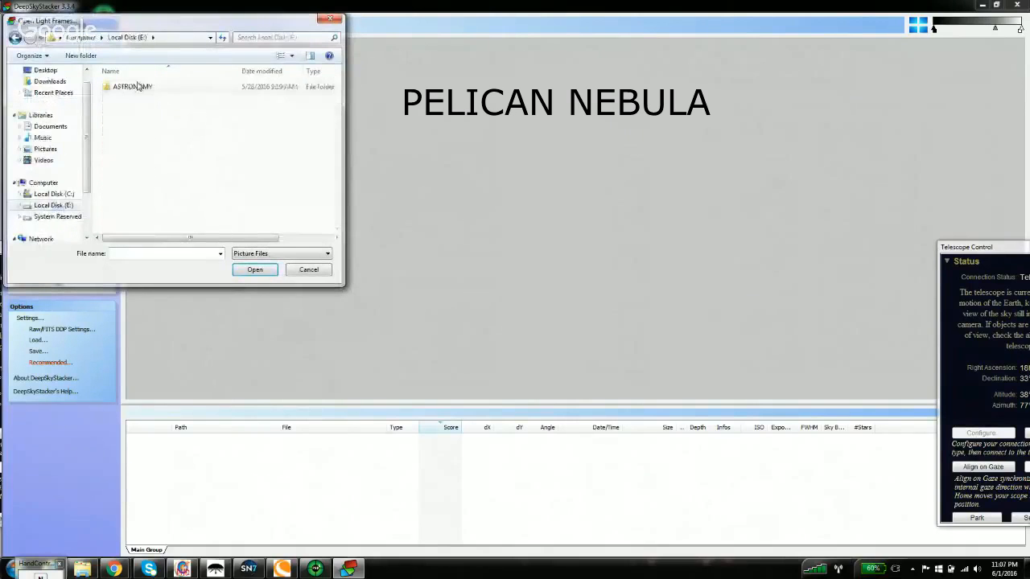
{"action": "double_click", "coordinate": [138, 87]}
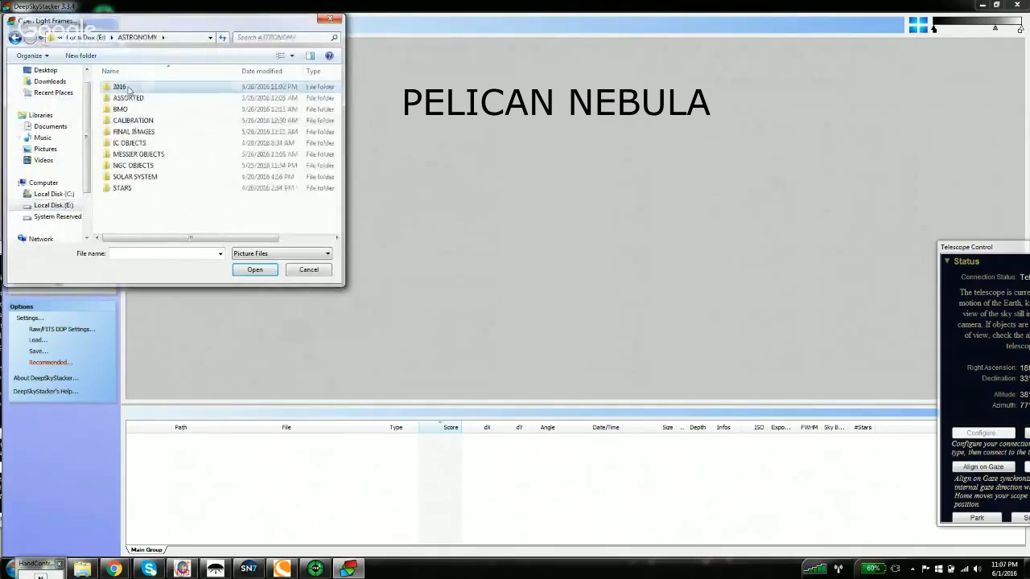
{"action": "double_click", "coordinate": [138, 86]}
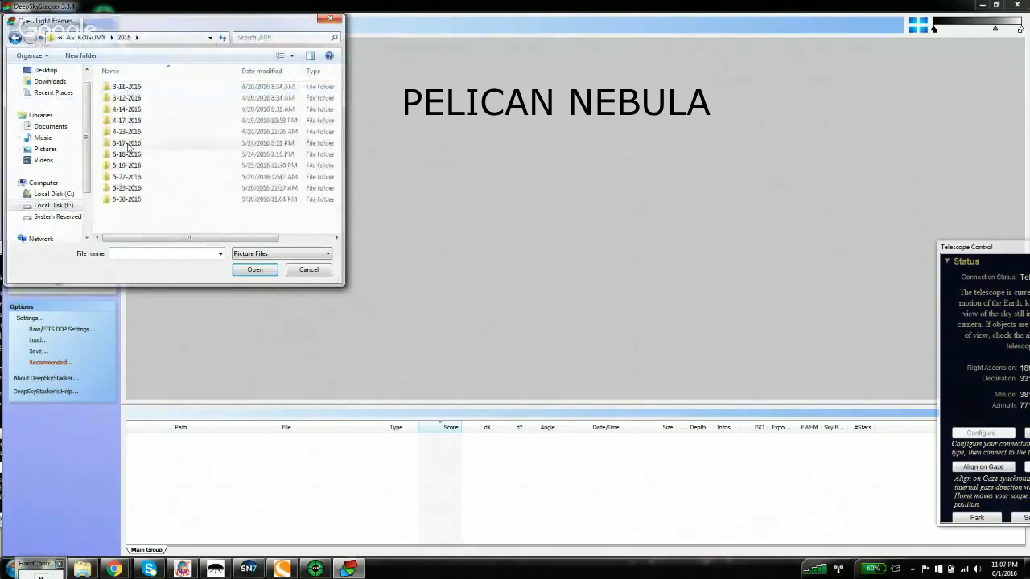
{"action": "double_click", "coordinate": [126, 188]}
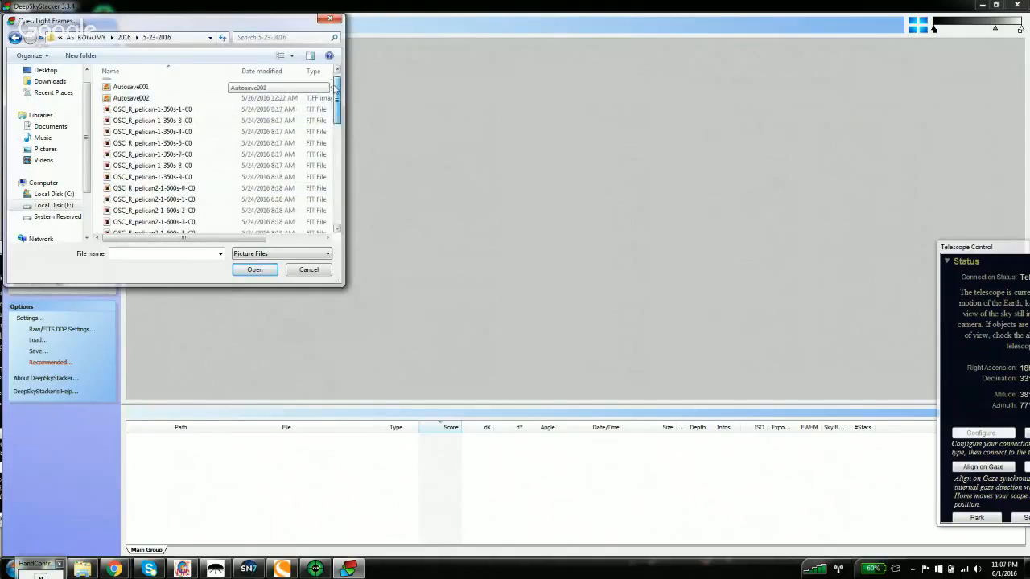
Load the seven OSC_R_pelican-1-350s frames, numbered 1 to 9, as light frames in the Main Group
{"action": "left_click_drag", "start_coordinate": [337, 87], "coordinate": [329, 142]}
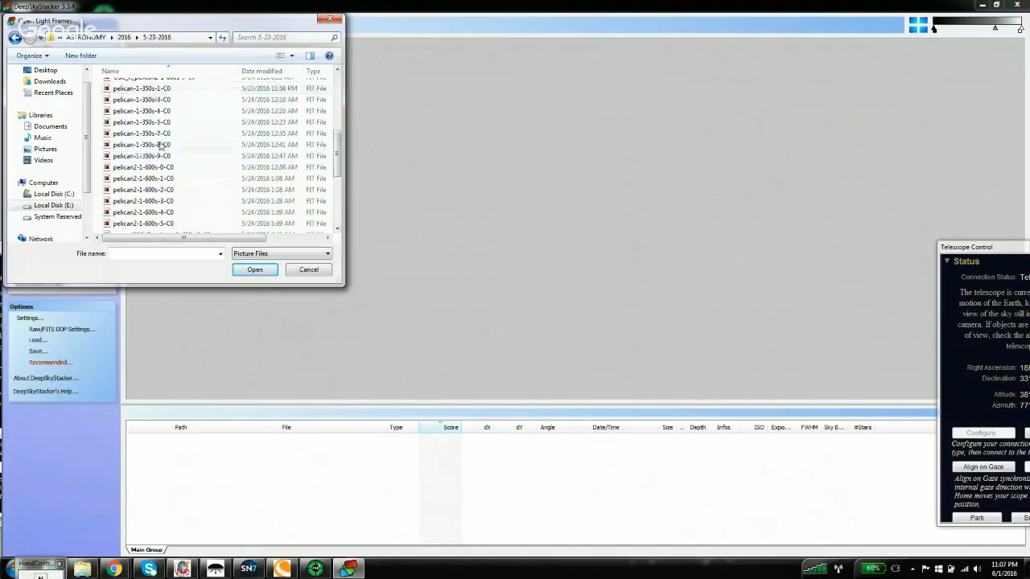
{"action": "scroll", "coordinate": [146, 121], "scroll_direction": "down", "scroll_amount": 1}
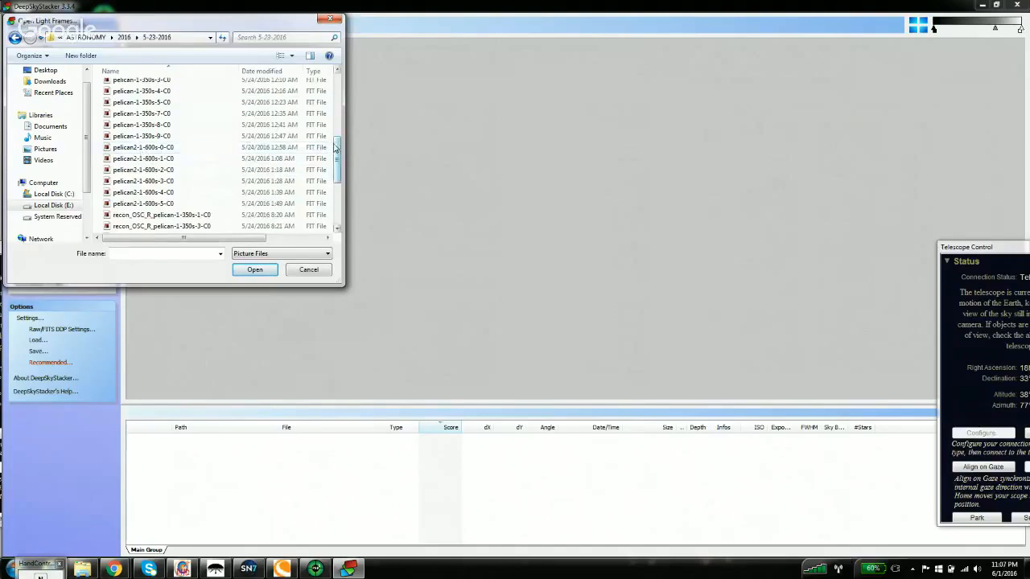
{"action": "left_click_drag", "start_coordinate": [336, 147], "coordinate": [346, 97]}
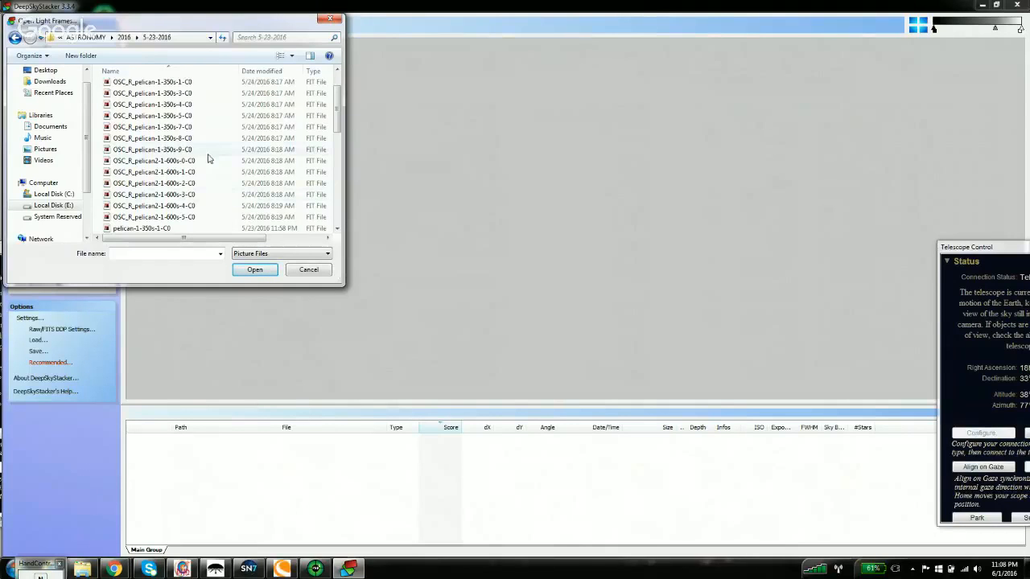
{"action": "left_click", "coordinate": [103, 84]}
{"action": "left_click_drag", "start_coordinate": [103, 91], "coordinate": [138, 149]}
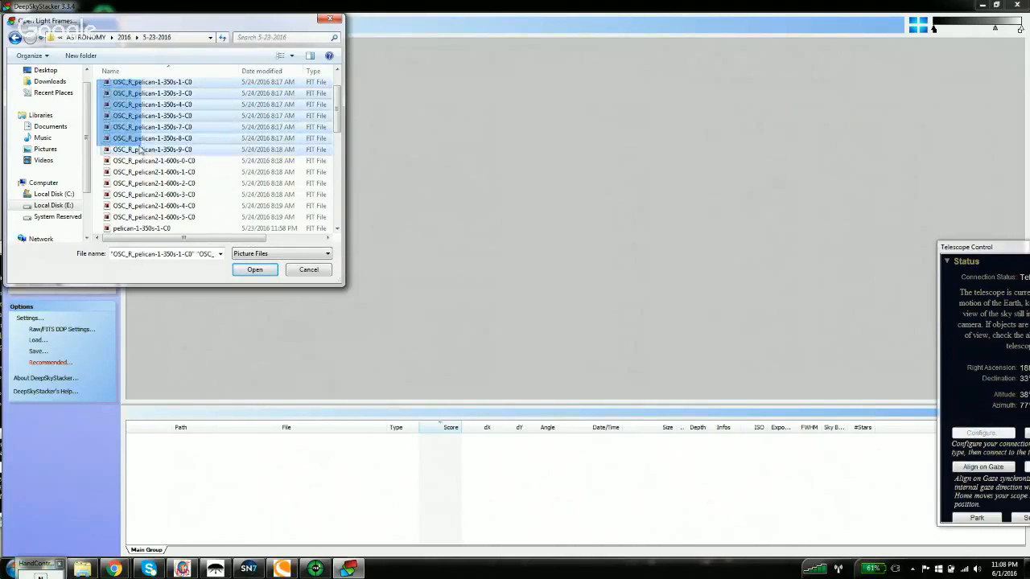
{"action": "left_click", "coordinate": [252, 271]}
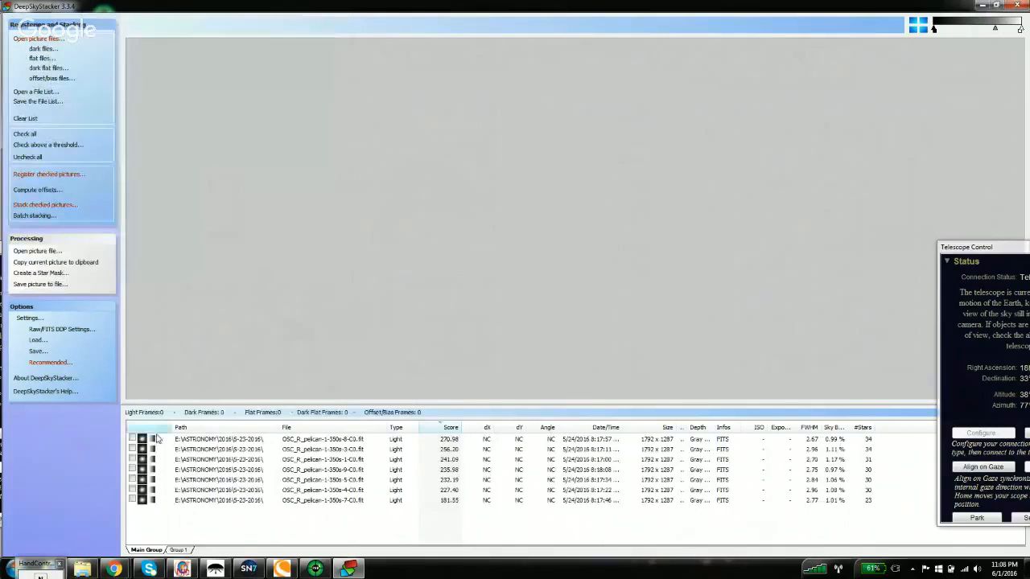
Preview OSC_R_pelican-1-350s-8-C0.fit and stretch its display levels to reveal the nebula, moving the Telescope Control window out of the way
{"action": "left_click", "coordinate": [337, 441]}
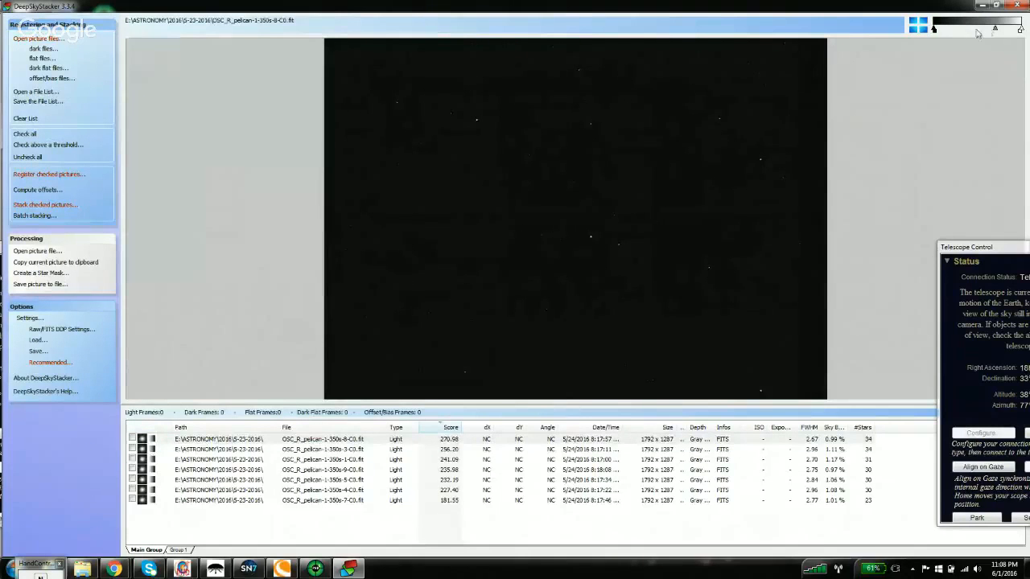
{"action": "mouse_move", "coordinate": [996, 31]}
{"action": "left_mouse_down"}
{"action": "mouse_move", "coordinate": [933, 29]}
{"action": "mouse_move", "coordinate": [957, 30]}
{"action": "left_mouse_up"}
{"action": "left_click_drag", "start_coordinate": [971, 249], "coordinate": [877, 527]}
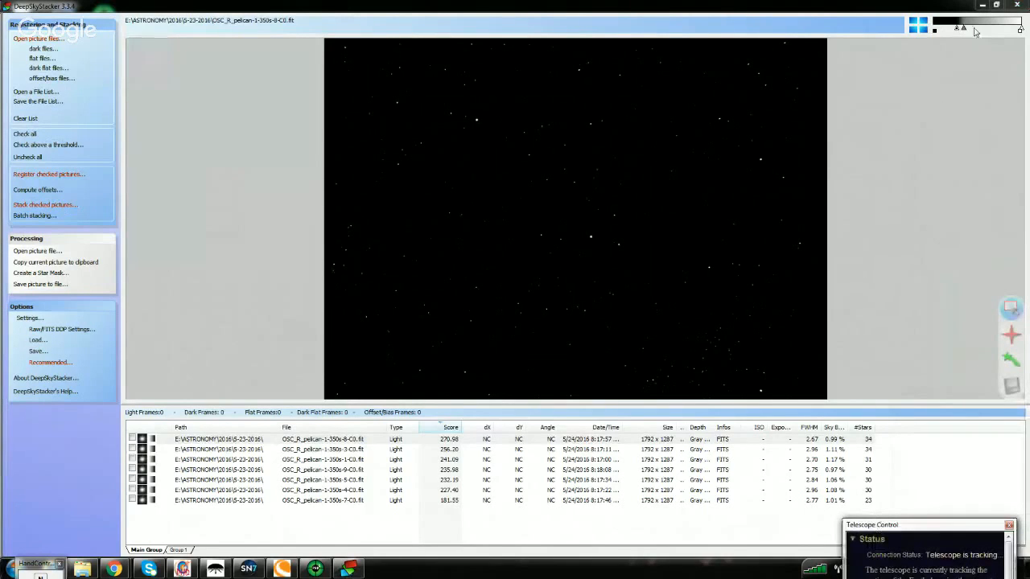
{"action": "left_click_drag", "start_coordinate": [964, 29], "coordinate": [955, 33]}
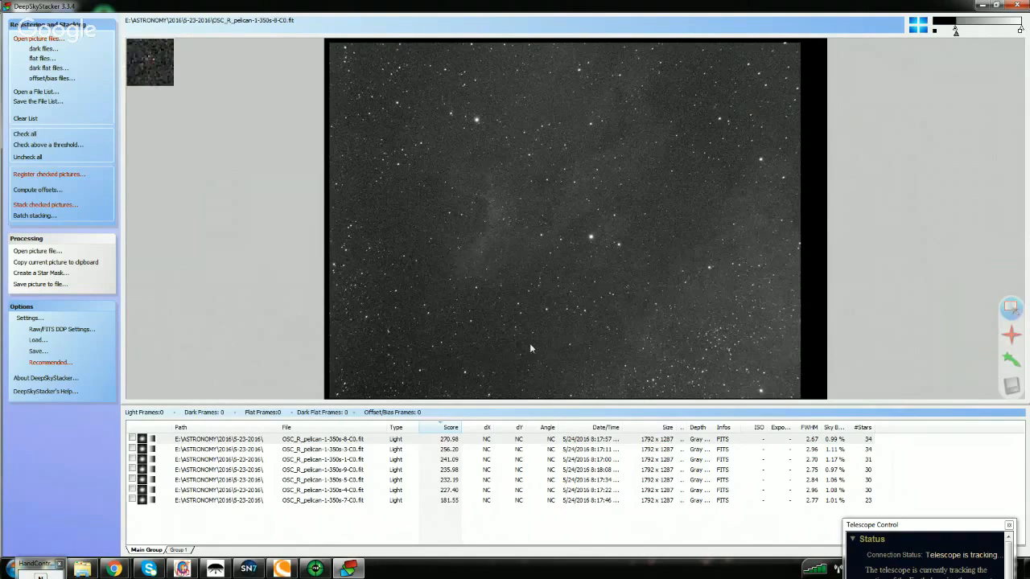
Preview the 350-second pelican frames 1, 5 and 7 to compare their quality
{"action": "left_click", "coordinate": [295, 457]}
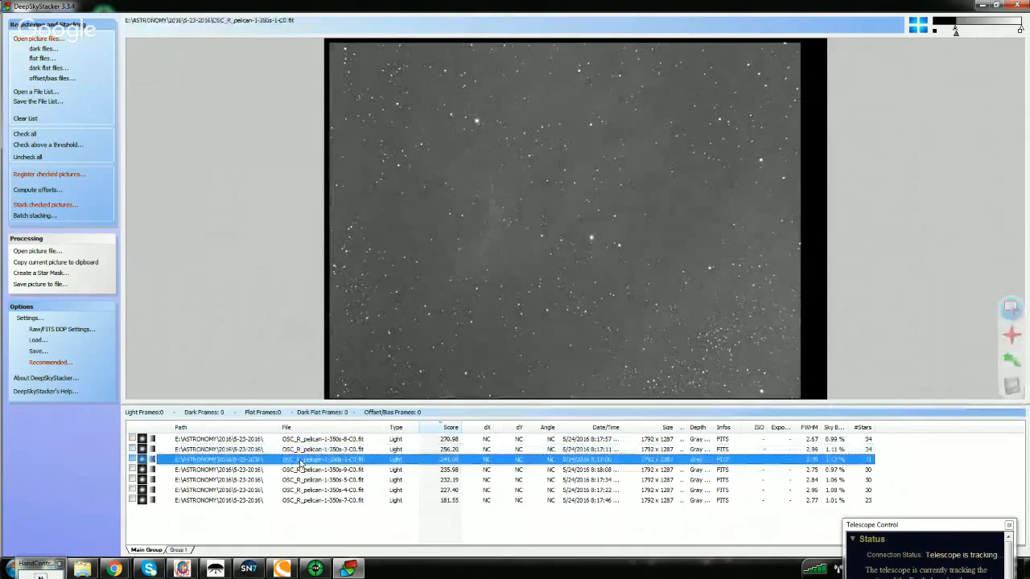
{"action": "left_click", "coordinate": [301, 479]}
{"action": "left_click", "coordinate": [303, 501]}
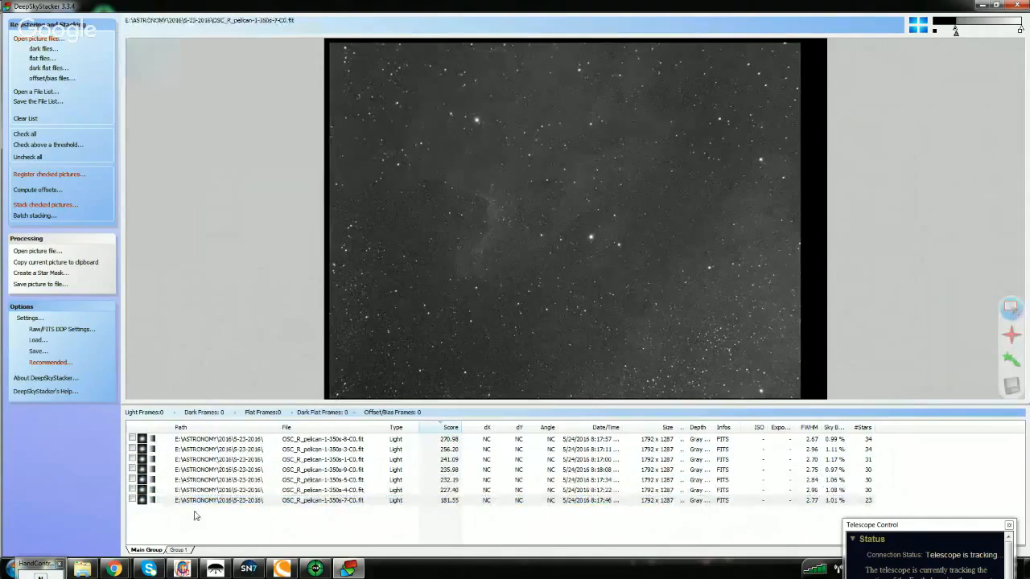
Load the six OSC_R_pelican2-1-600s frames, numbered 0 to 5, as light frames in Group 1
{"action": "left_click", "coordinate": [177, 550]}
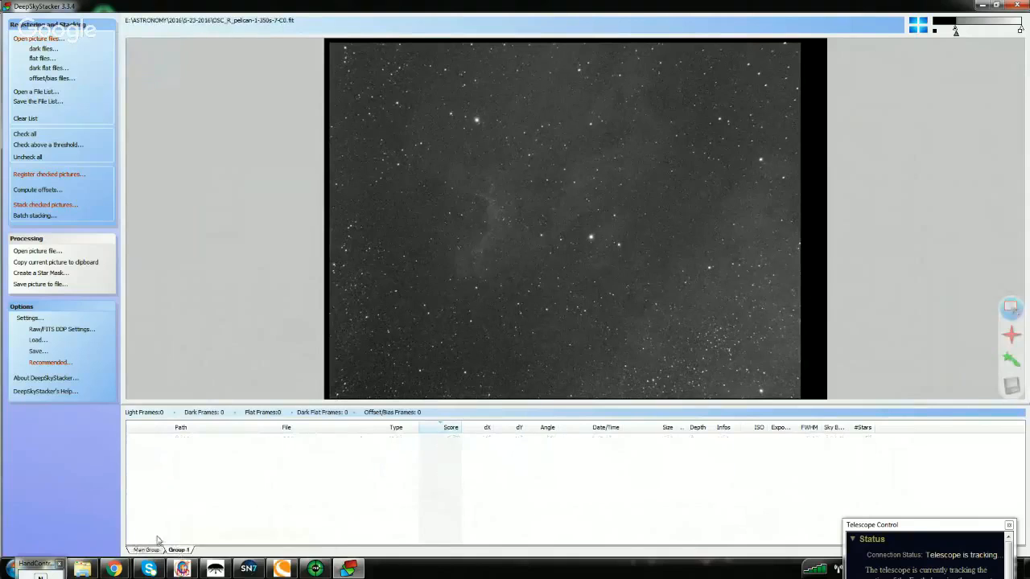
{"action": "left_click", "coordinate": [47, 41]}
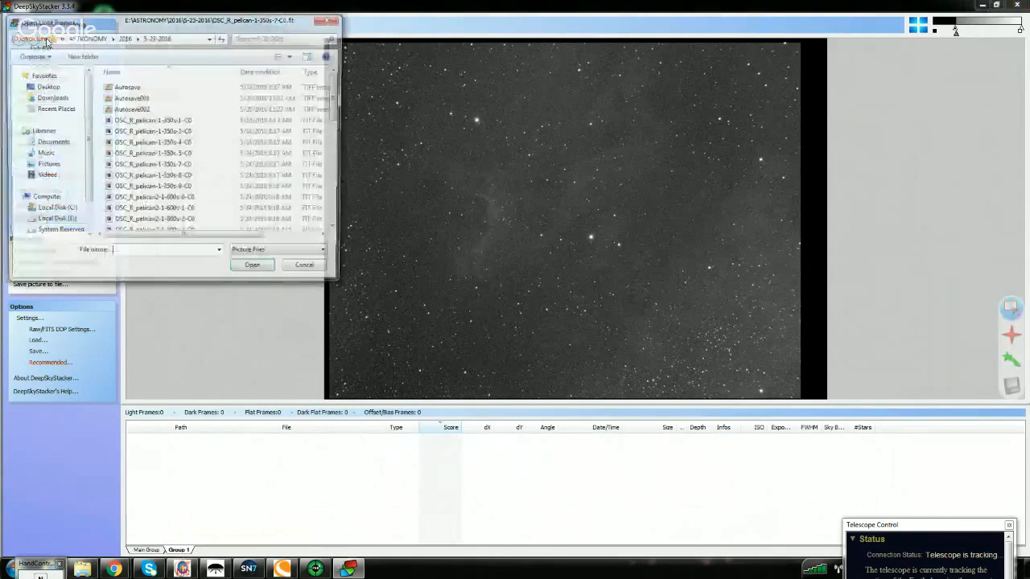
{"action": "scroll", "coordinate": [337, 98], "scroll_direction": "down", "scroll_amount": 2}
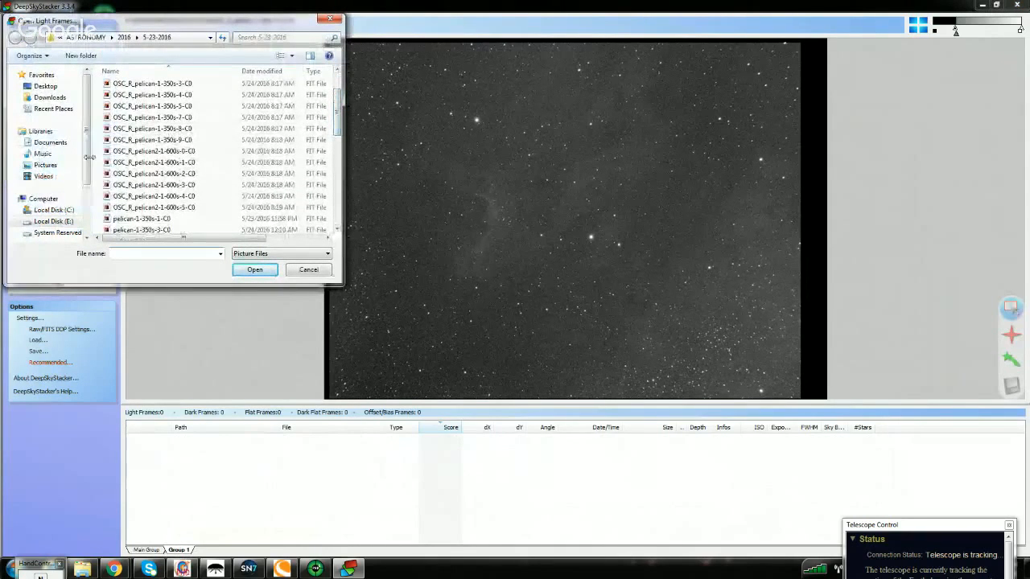
{"action": "left_click_drag", "start_coordinate": [96, 147], "coordinate": [115, 208]}
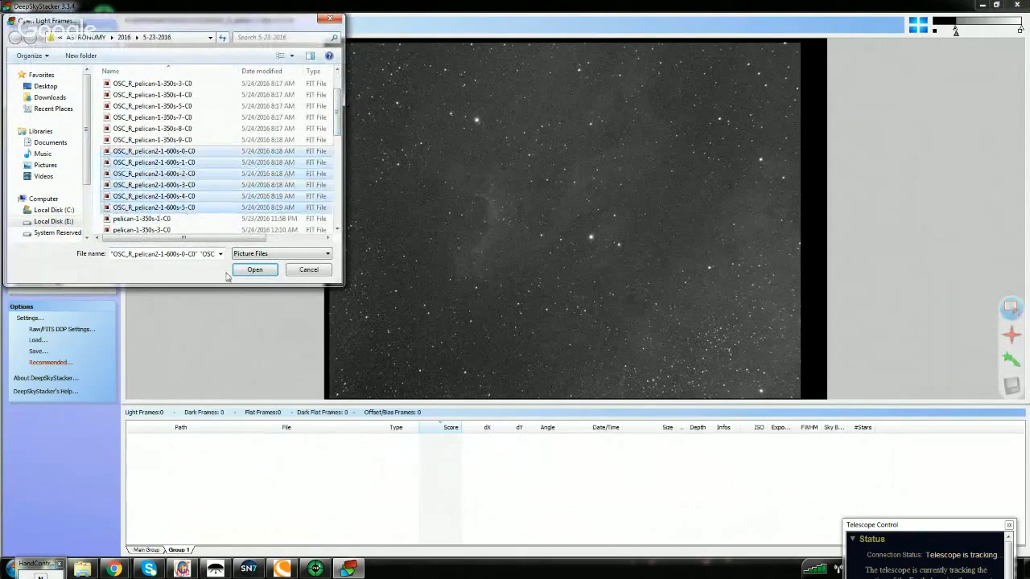
{"action": "left_click", "coordinate": [255, 270]}
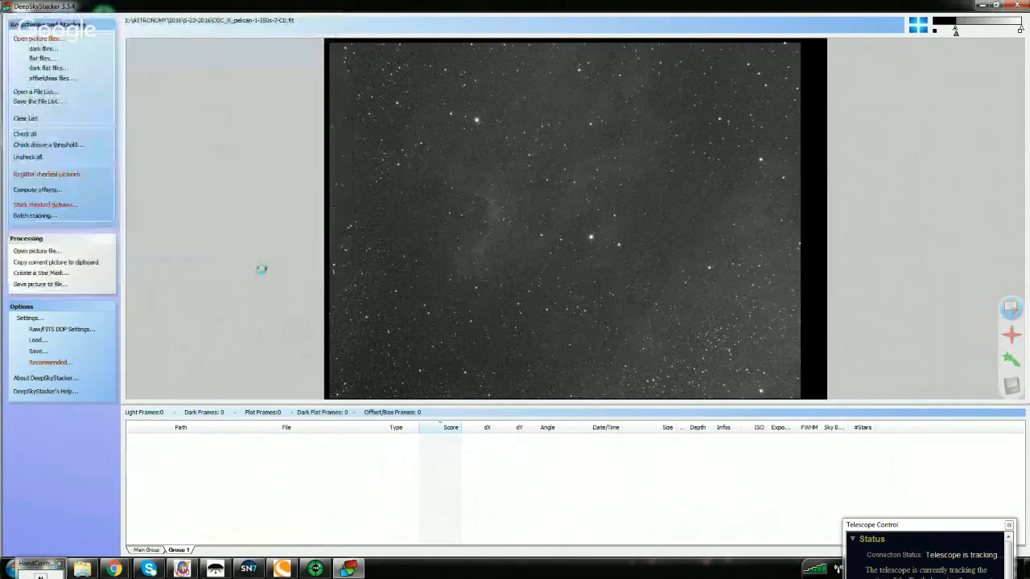
Preview the 600-second pelican2 frames 2, 5, 0 and 1 to compare their quality
{"action": "left_click", "coordinate": [308, 442]}
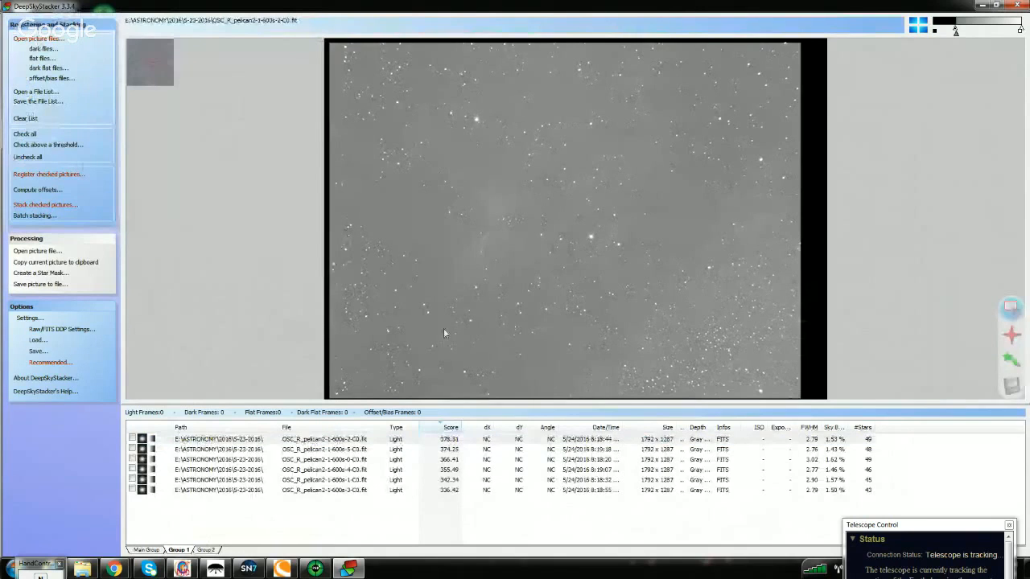
{"action": "left_click", "coordinate": [294, 451]}
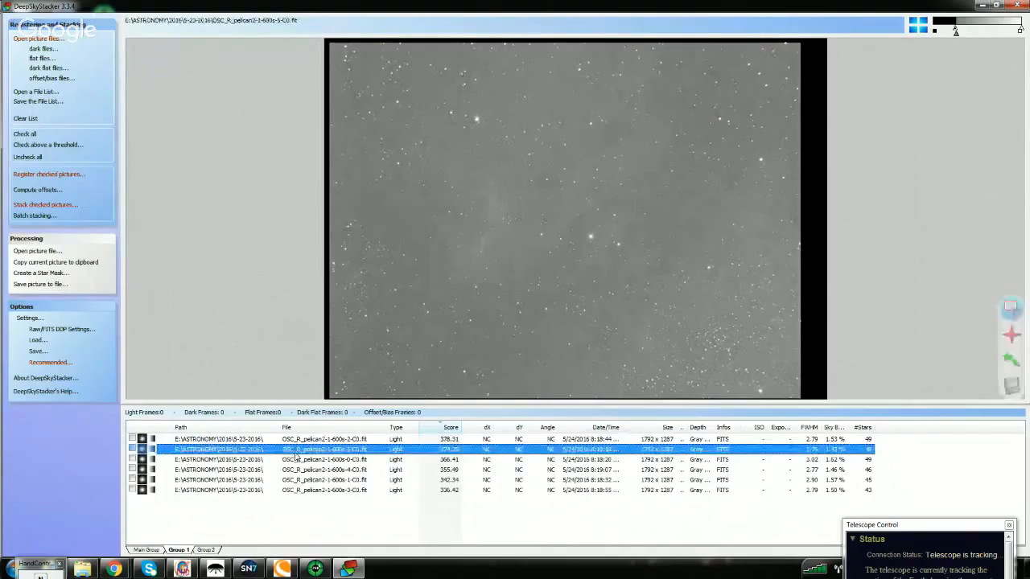
{"action": "left_click", "coordinate": [296, 459]}
{"action": "left_click", "coordinate": [296, 479]}
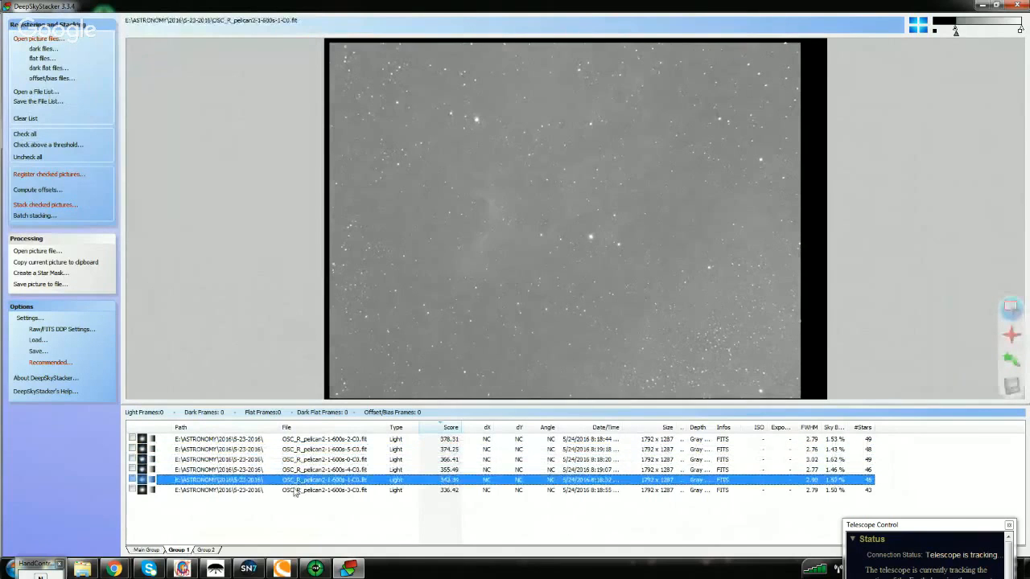
Preview OSC_R_pelican2-1-600s-3-C0.fit, darken its display levels and inspect its stars up close
{"action": "left_click", "coordinate": [295, 490]}
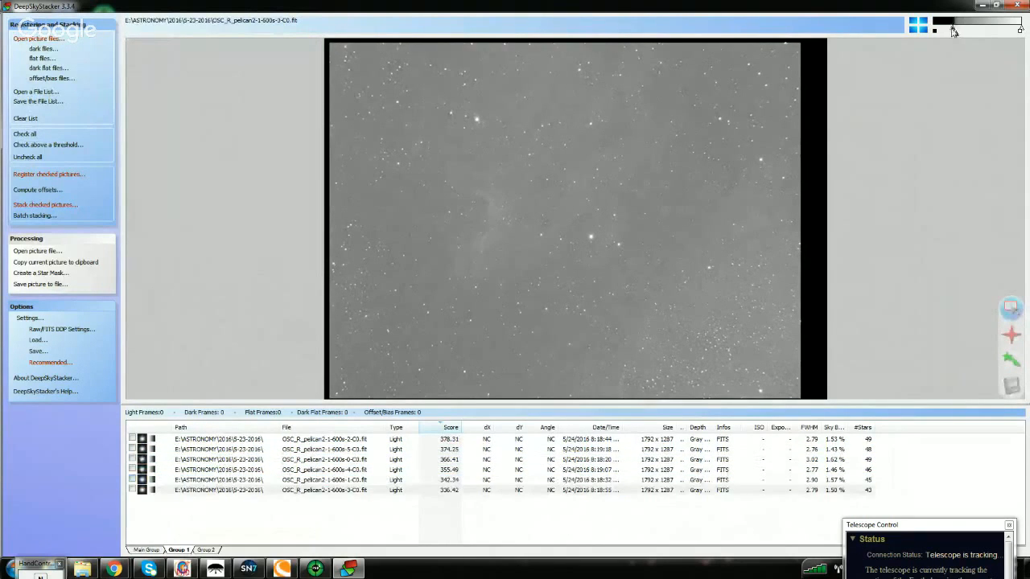
{"action": "left_click_drag", "start_coordinate": [951, 31], "coordinate": [962, 30]}
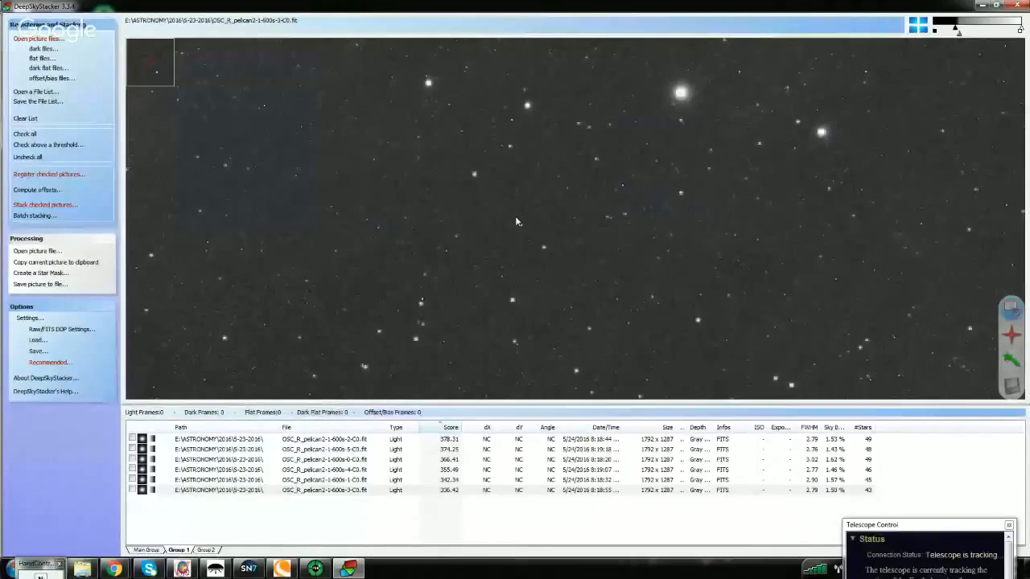
{"action": "scroll", "coordinate": [541, 250], "scroll_direction": "down", "scroll_amount": 2}
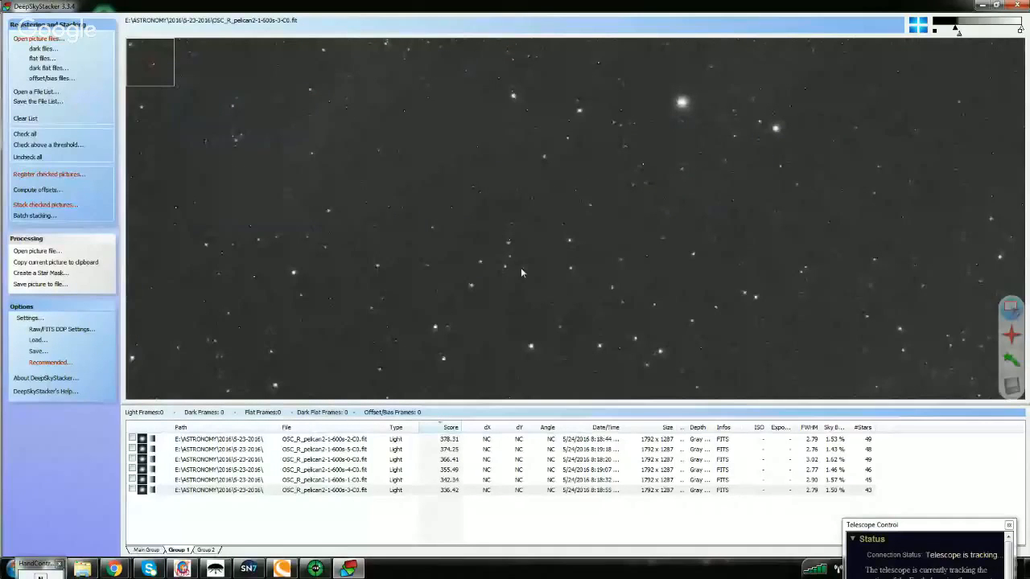
Examine the star shapes across the full field, edges and corners of OSC_R_pelican2-1-600s-3-C0.fit
{"action": "scroll", "coordinate": [520, 267], "scroll_direction": "down", "scroll_amount": 2}
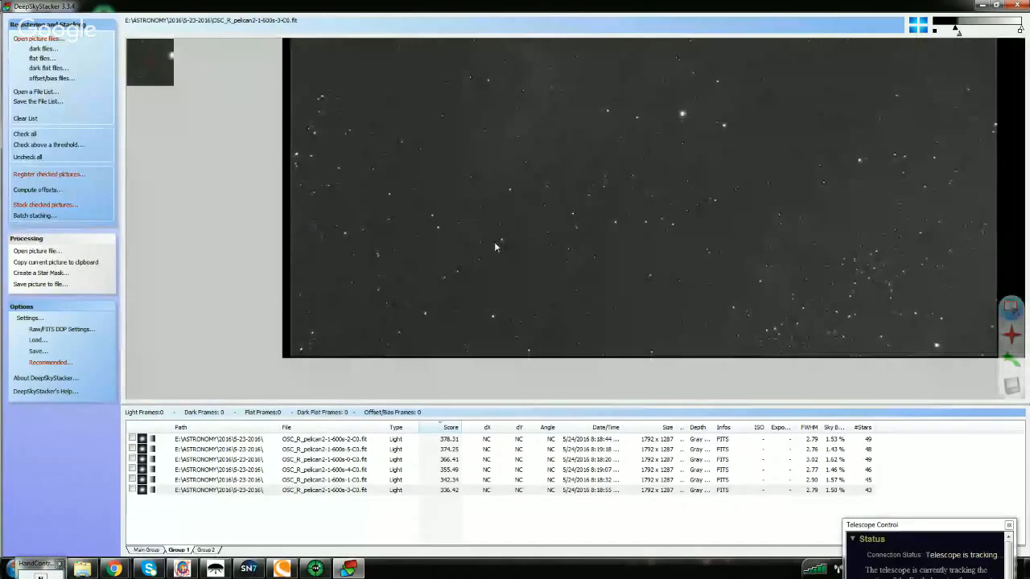
{"action": "scroll", "coordinate": [494, 242], "scroll_direction": "down", "scroll_amount": 1}
{"action": "scroll", "coordinate": [579, 307], "scroll_direction": "up", "scroll_amount": 2}
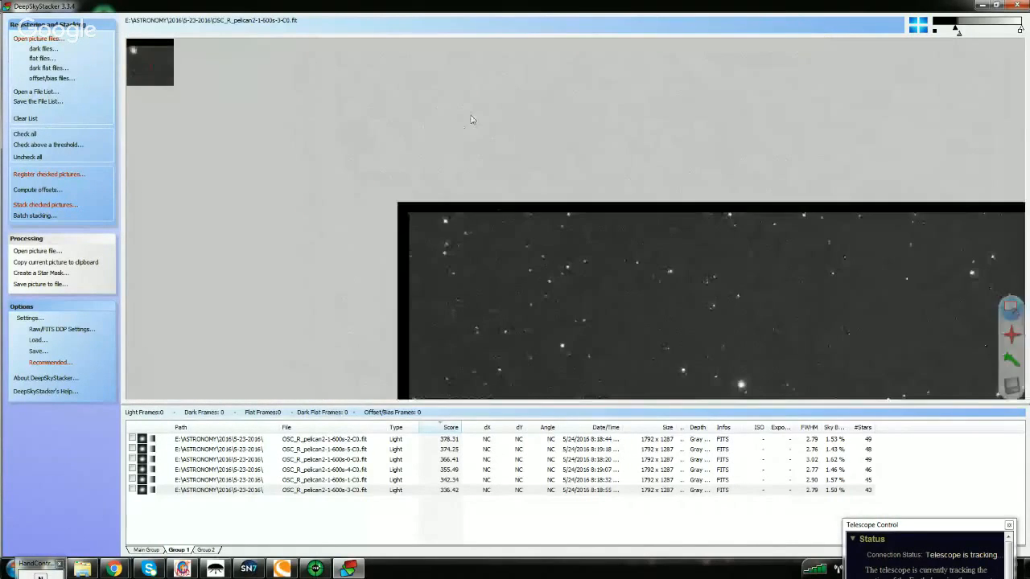
{"action": "scroll", "coordinate": [578, 310], "scroll_direction": "up", "scroll_amount": 1}
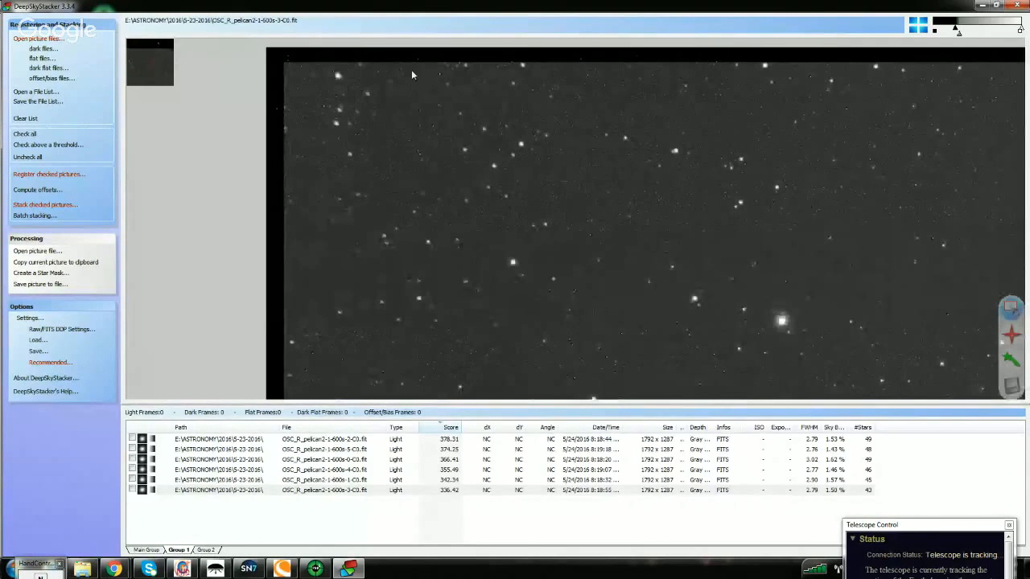
{"action": "scroll", "coordinate": [354, 152], "scroll_direction": "down", "scroll_amount": 3}
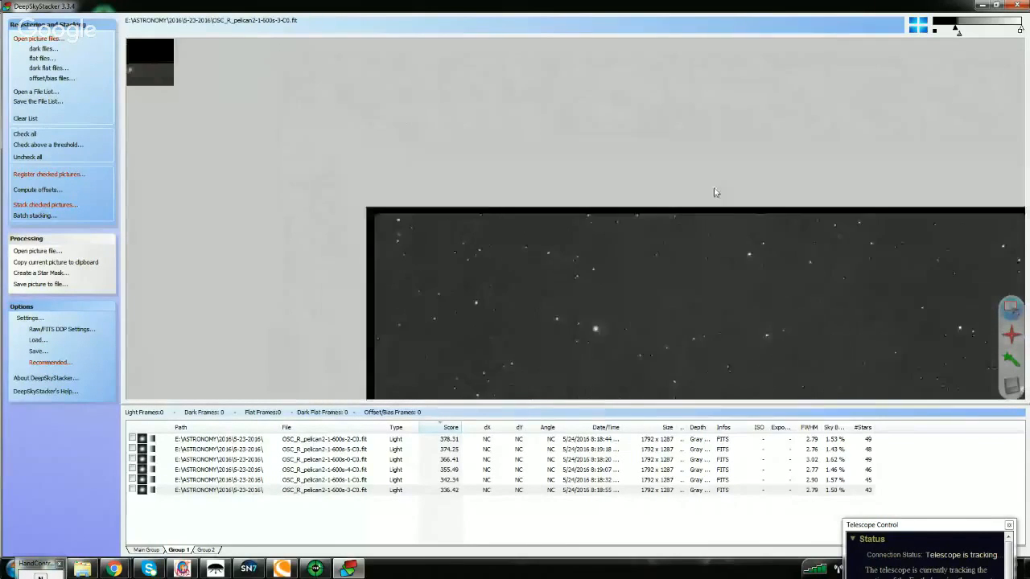
{"action": "scroll", "coordinate": [796, 62], "scroll_direction": "up", "scroll_amount": 2}
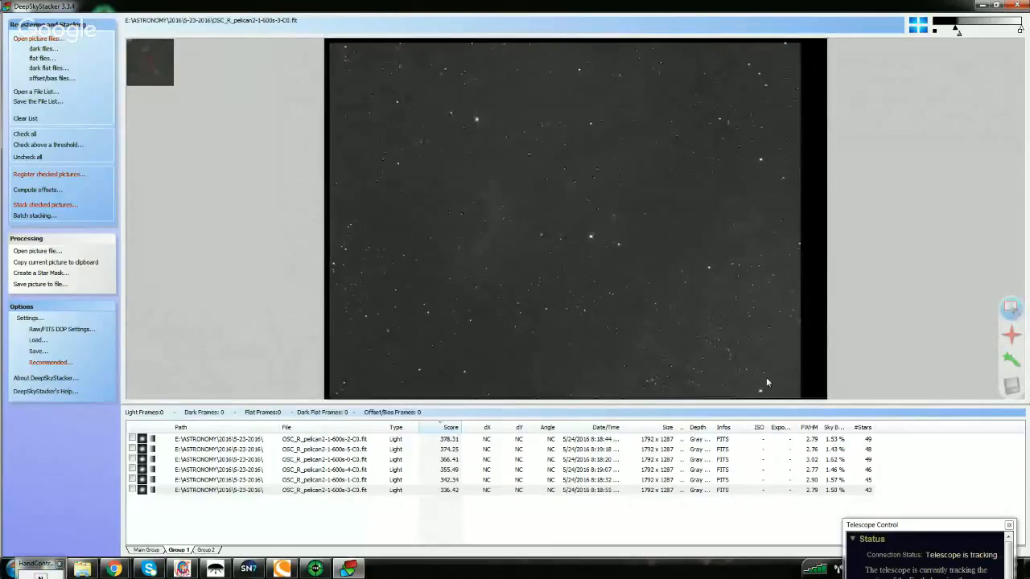
{"action": "scroll", "coordinate": [766, 378], "scroll_direction": "up", "scroll_amount": 2}
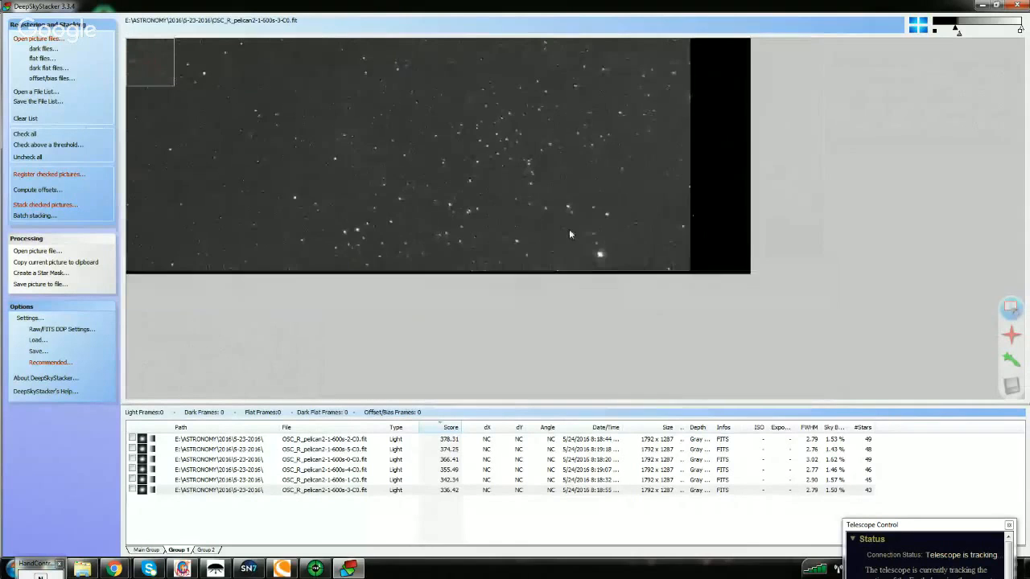
{"action": "scroll", "coordinate": [569, 228], "scroll_direction": "down", "scroll_amount": 2}
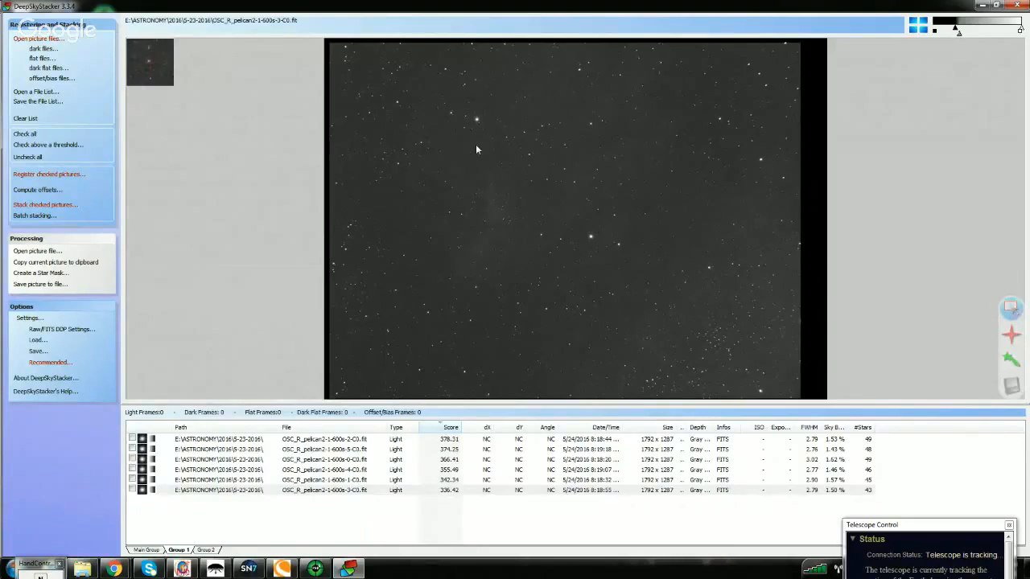
Load the five OSC_R 300-second darks (dark2red 0 to 2, darkred 0 and 1) from QHY 9c Dark frames, H-ALPHA, 300 into the Main Group
{"action": "left_click", "coordinate": [177, 550]}
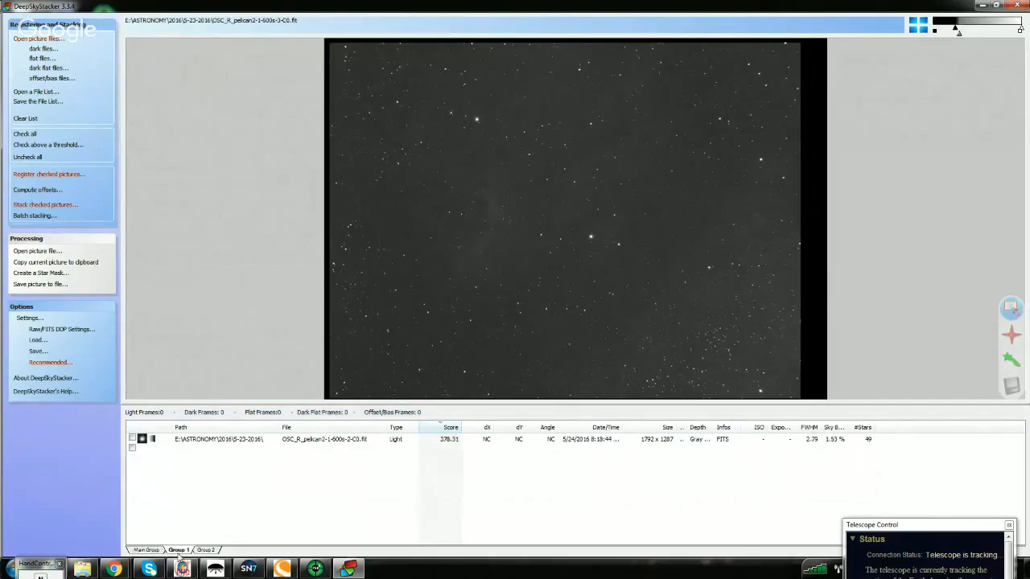
{"action": "left_click", "coordinate": [147, 550]}
{"action": "left_click", "coordinate": [44, 48]}
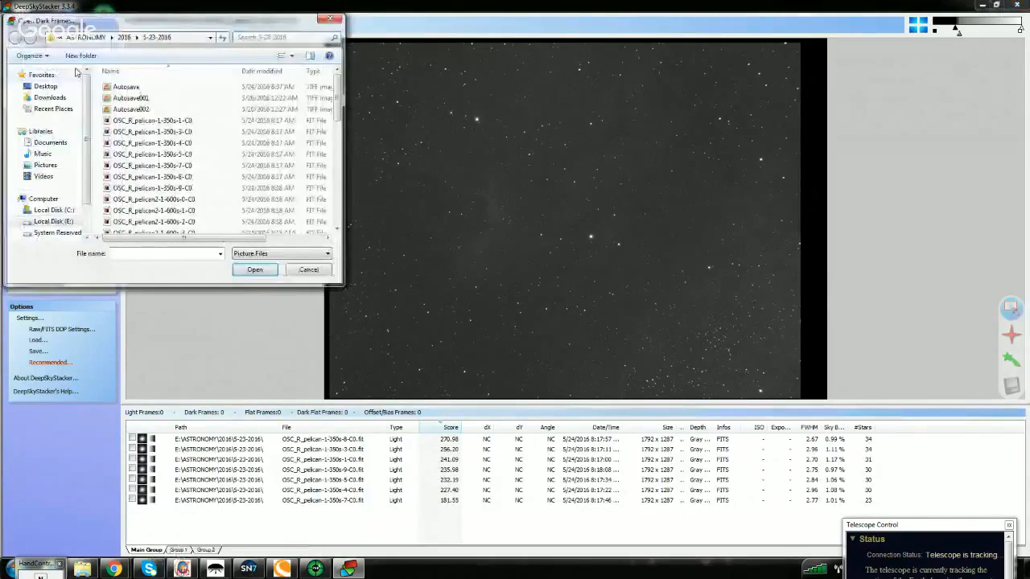
{"action": "left_click", "coordinate": [87, 38]}
{"action": "double_click", "coordinate": [136, 123]}
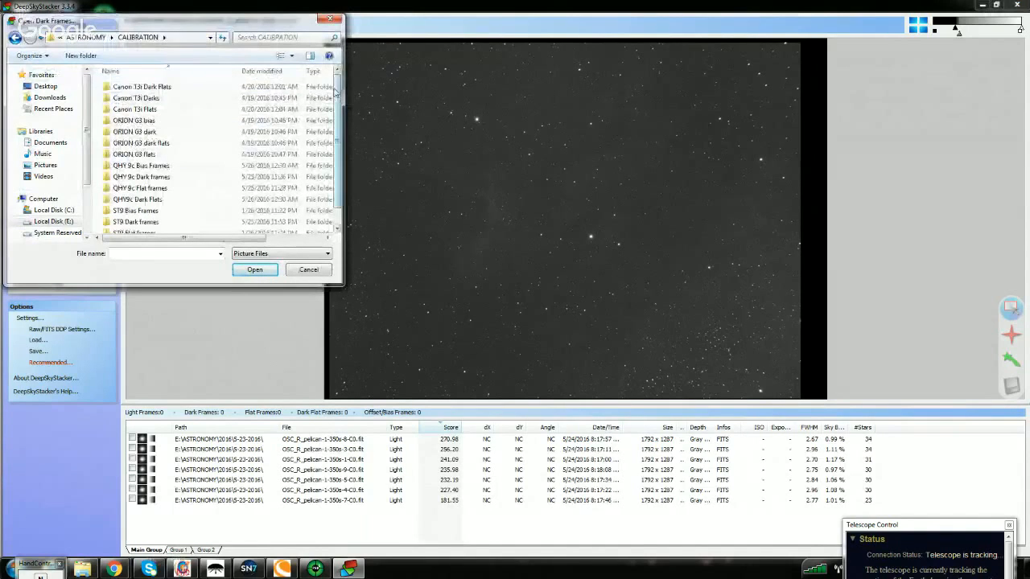
{"action": "mouse_move", "coordinate": [336, 89]}
{"action": "left_mouse_down"}
{"action": "mouse_move", "coordinate": [335, 100]}
{"action": "mouse_move", "coordinate": [334, 87]}
{"action": "left_mouse_up"}
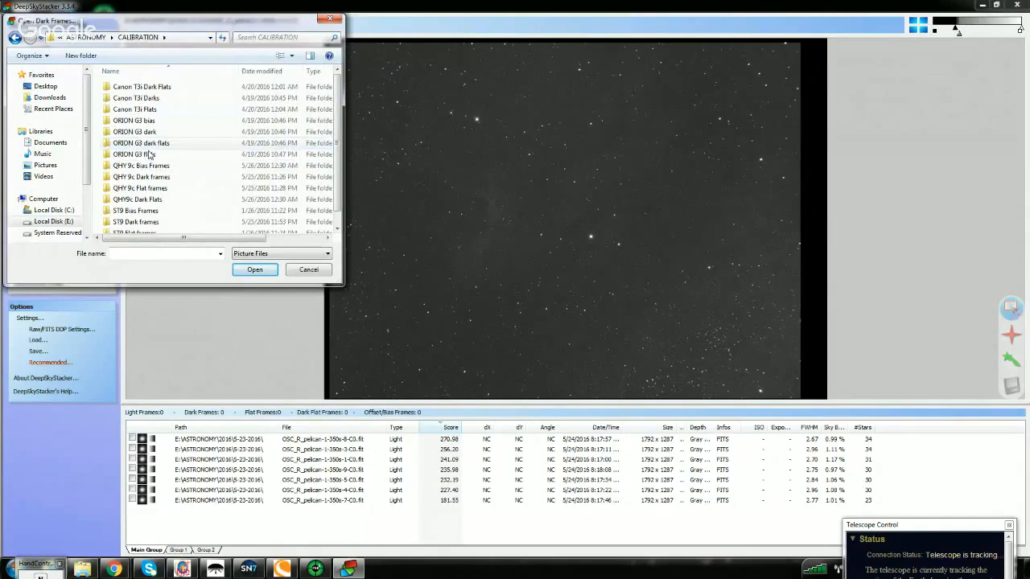
{"action": "scroll", "coordinate": [129, 154], "scroll_direction": "down", "scroll_amount": 1}
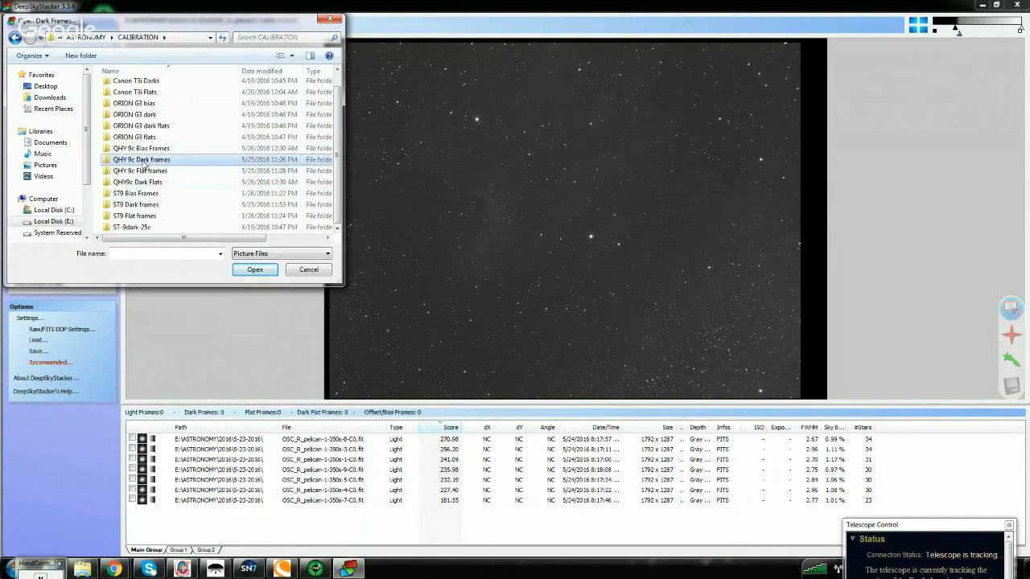
{"action": "double_click", "coordinate": [143, 161]}
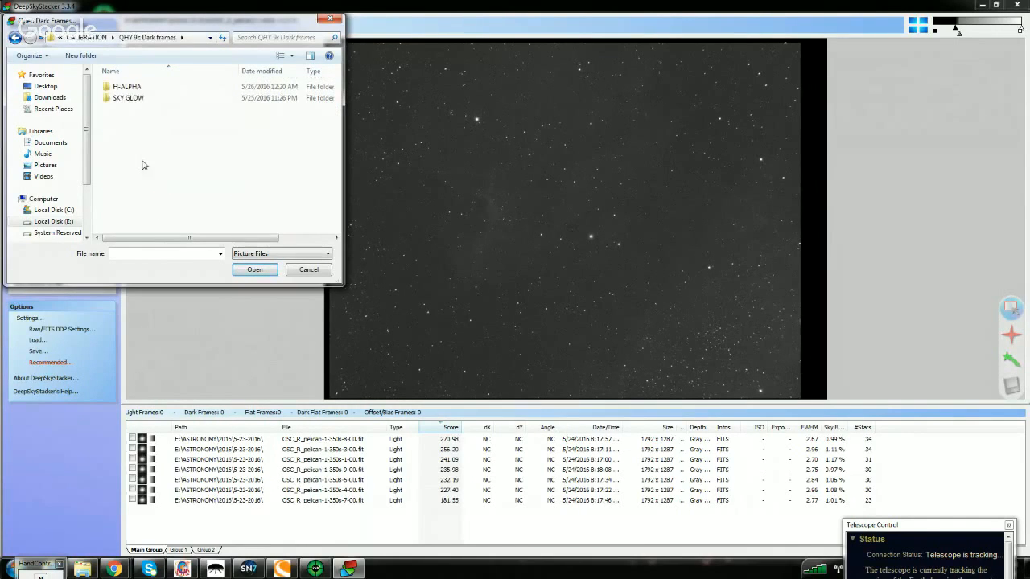
{"action": "double_click", "coordinate": [132, 87]}
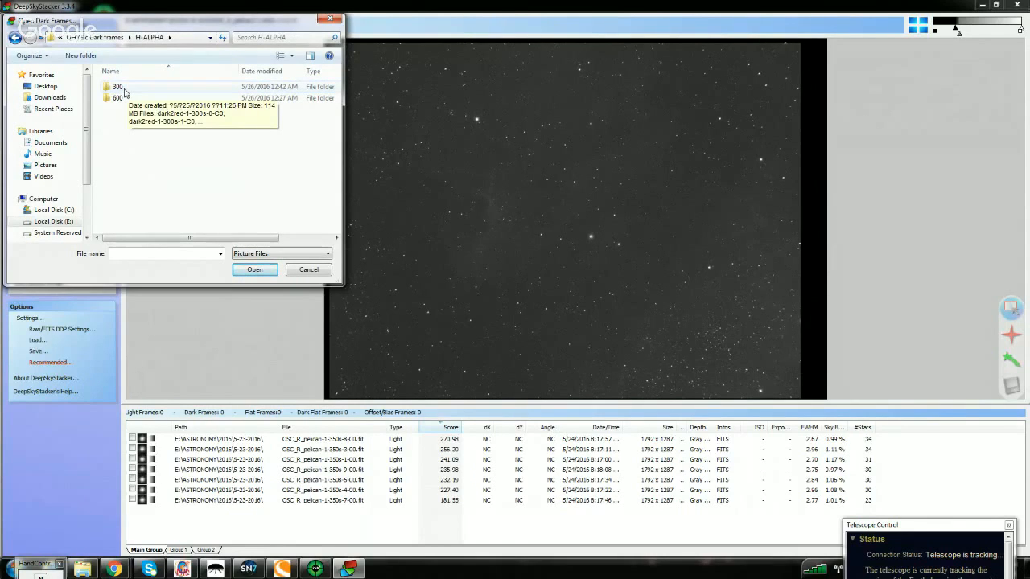
{"action": "double_click", "coordinate": [124, 91]}
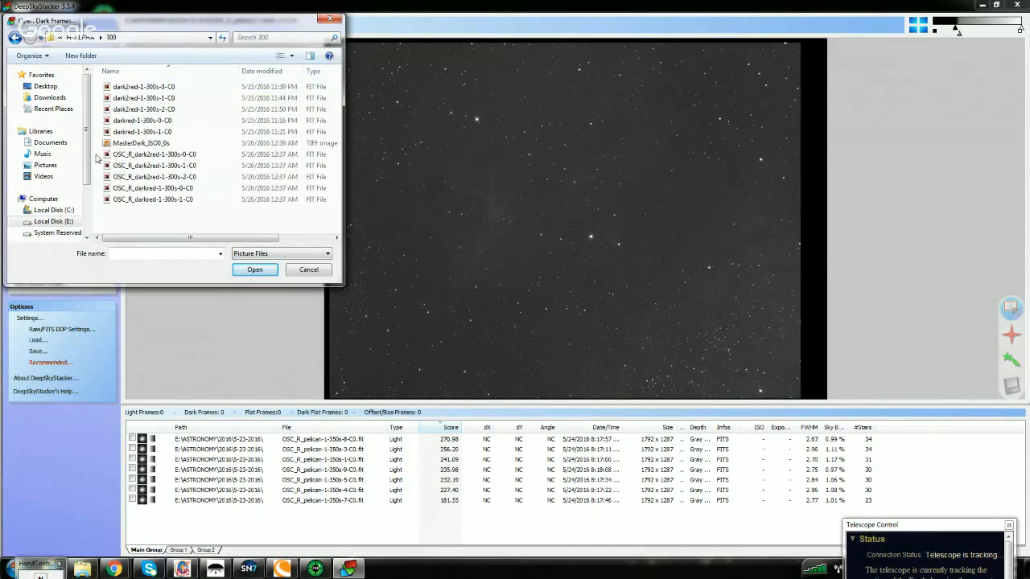
{"action": "left_click_drag", "start_coordinate": [95, 159], "coordinate": [113, 206]}
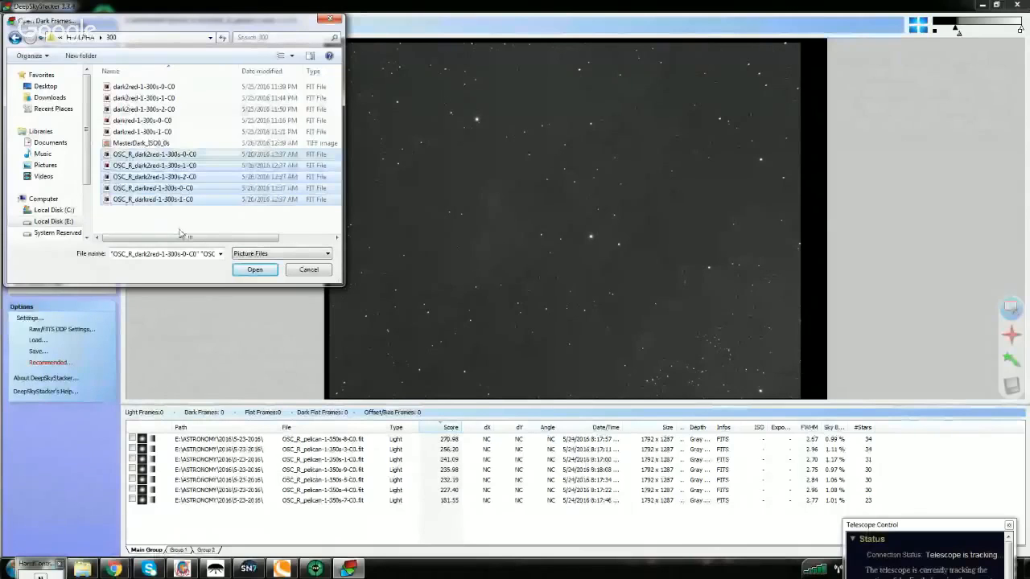
{"action": "left_click", "coordinate": [253, 272]}
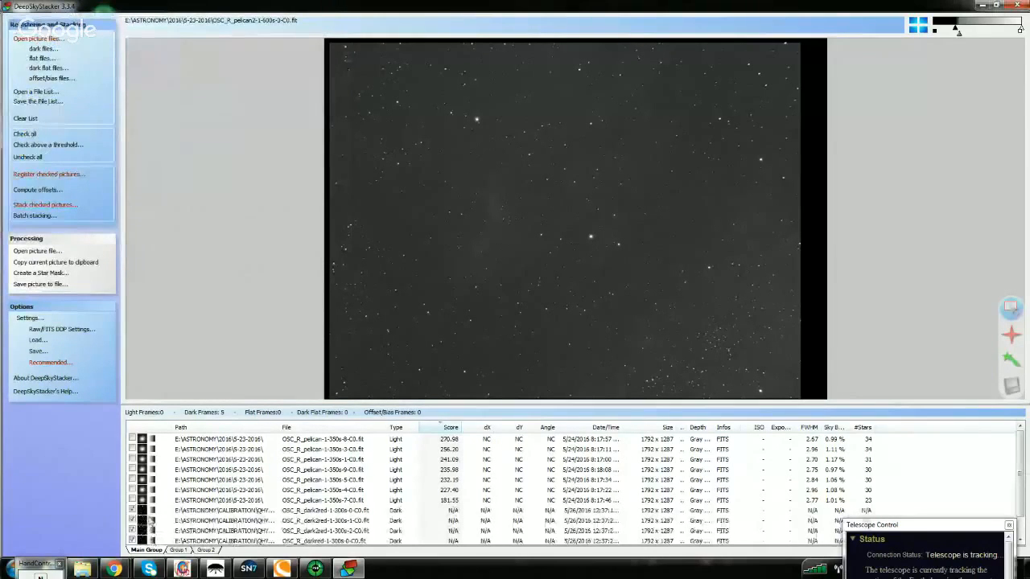
Load the three OSC_R_dark2red-2-600s frames, numbered 0 to 2, from the H-ALPHA 600 folder as dark frames in Group 1
{"action": "left_click", "coordinate": [185, 550]}
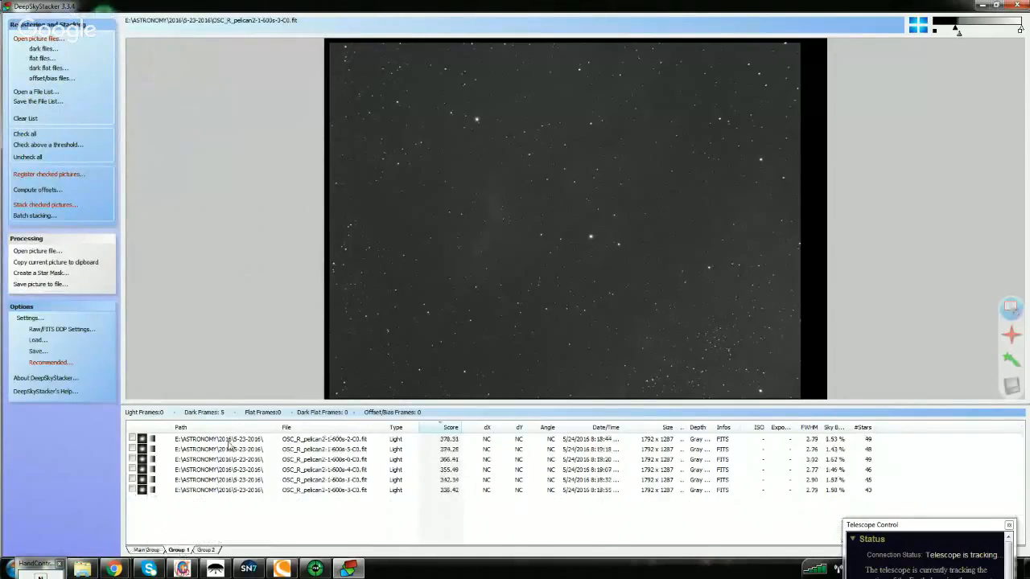
{"action": "left_click", "coordinate": [36, 49]}
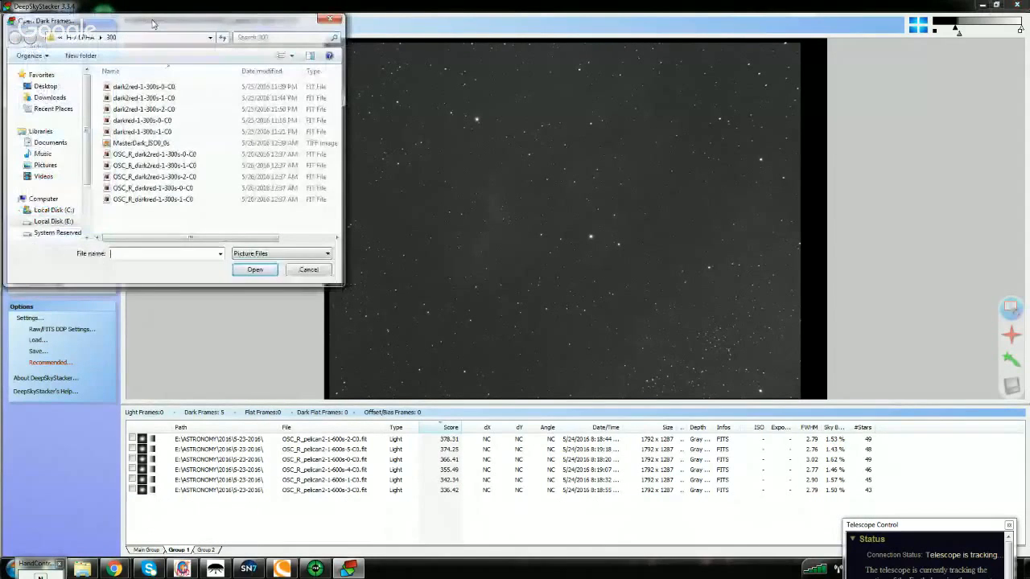
{"action": "left_click", "coordinate": [90, 39]}
{"action": "double_click", "coordinate": [121, 101]}
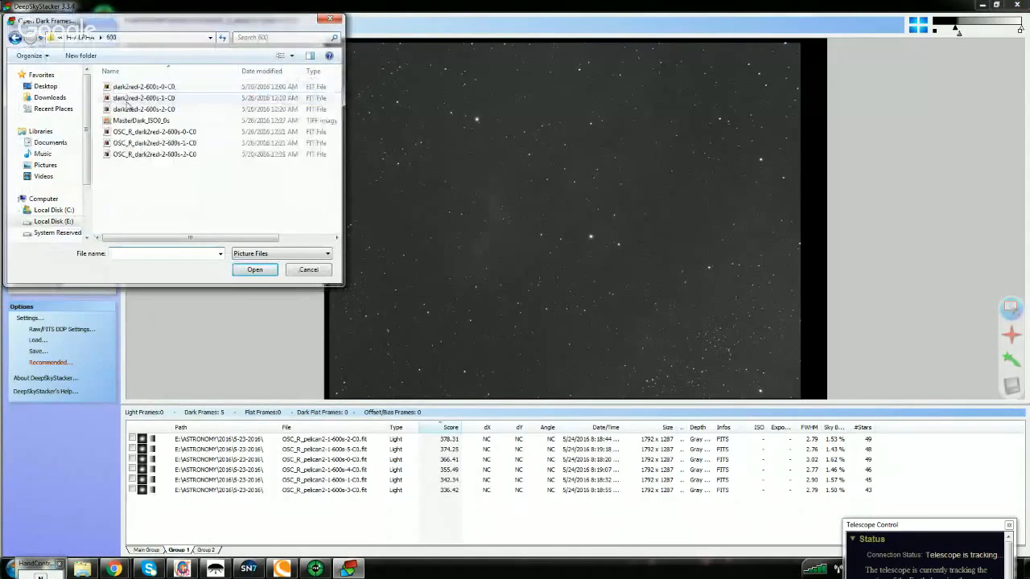
{"action": "left_click_drag", "start_coordinate": [132, 189], "coordinate": [125, 132]}
{"action": "left_click", "coordinate": [254, 270]}
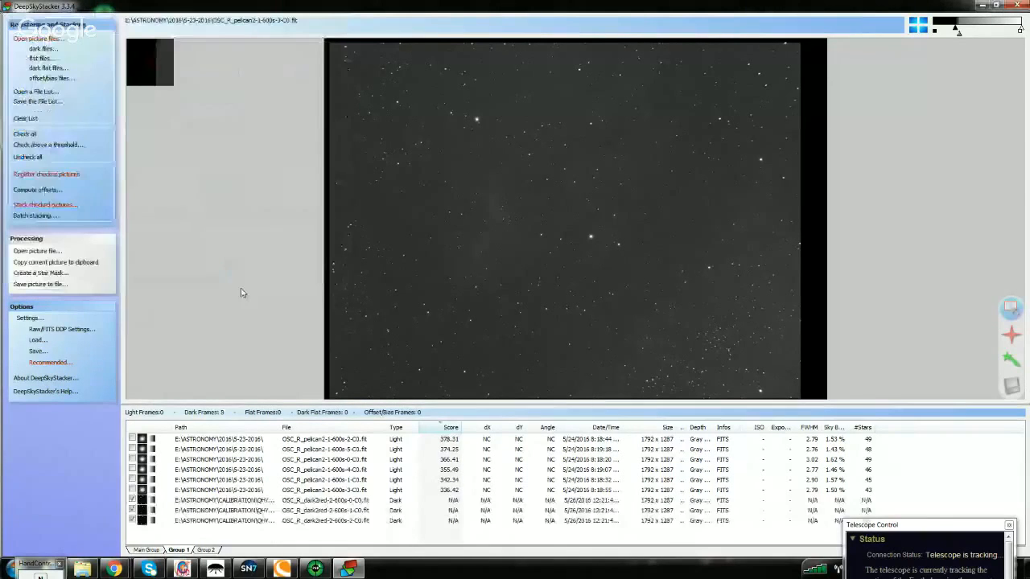
Load the OSC_R_flat9-1-2s frames, numbered 0 to 35, from the H-ALPHA flat folder as flat frames in the Main Group
{"action": "left_click", "coordinate": [146, 550]}
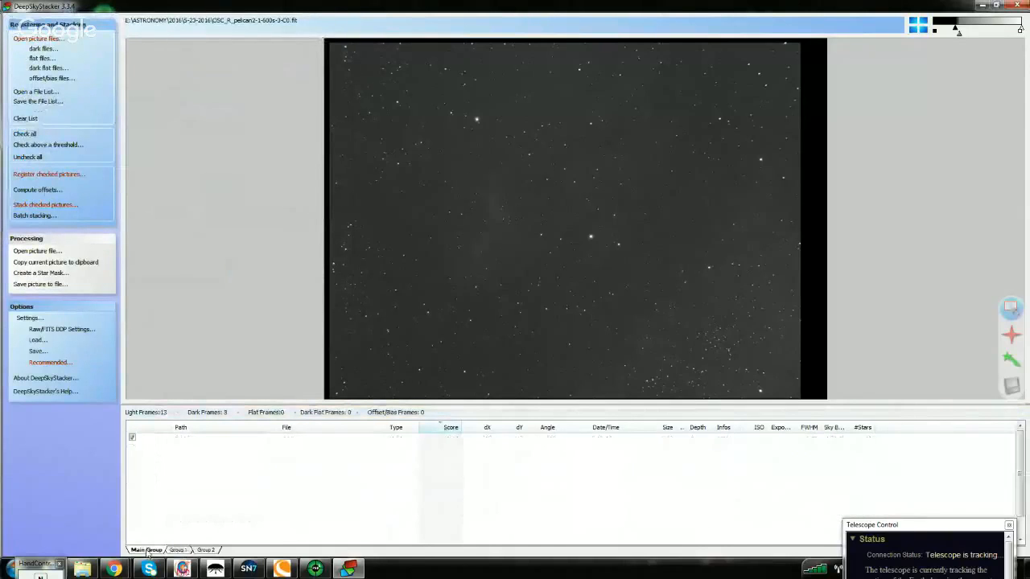
{"action": "left_click", "coordinate": [61, 41]}
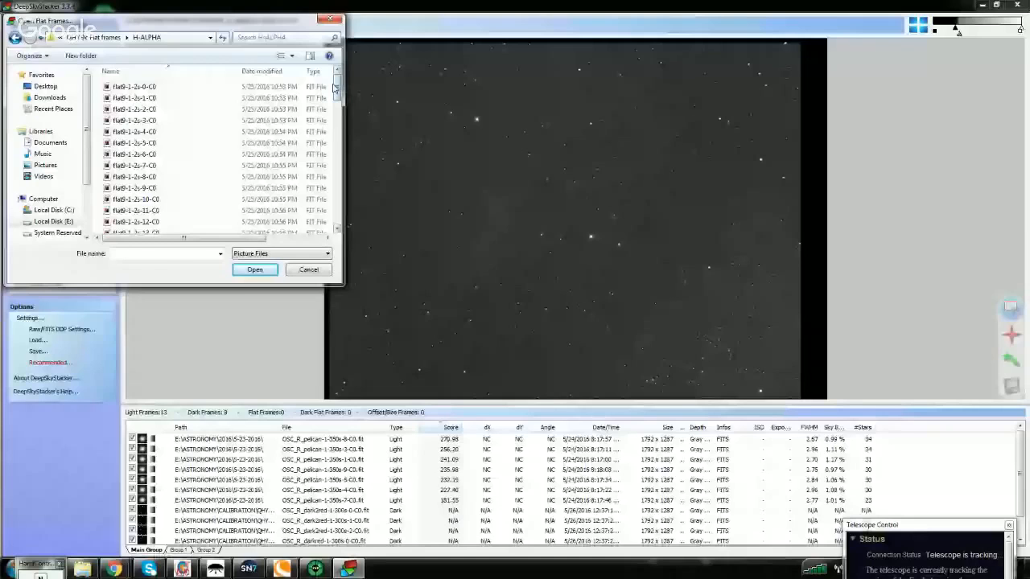
{"action": "left_click_drag", "start_coordinate": [335, 88], "coordinate": [335, 149]}
{"action": "left_click_drag", "start_coordinate": [218, 154], "coordinate": [191, 282]}
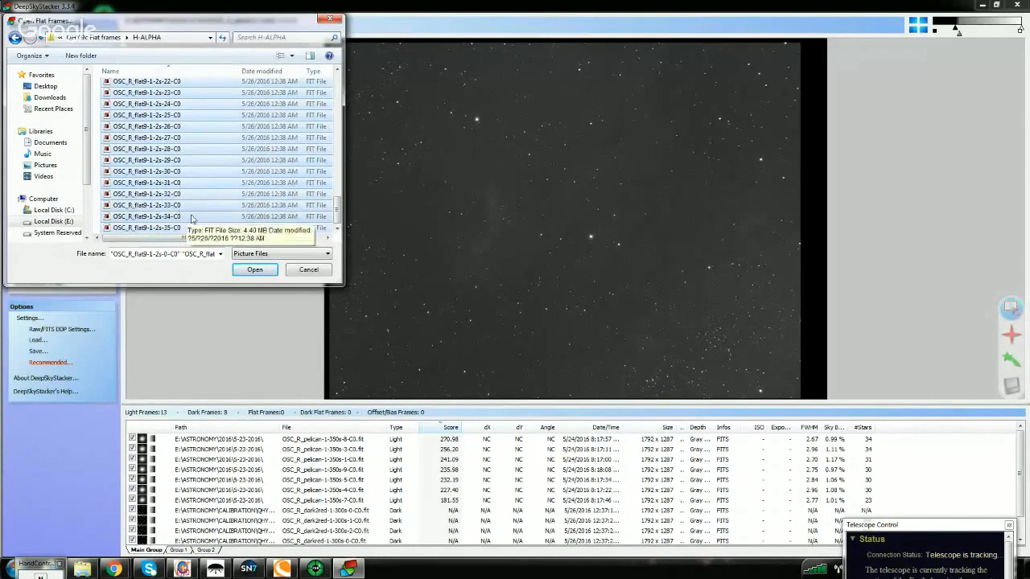
{"action": "left_click", "coordinate": [255, 270]}
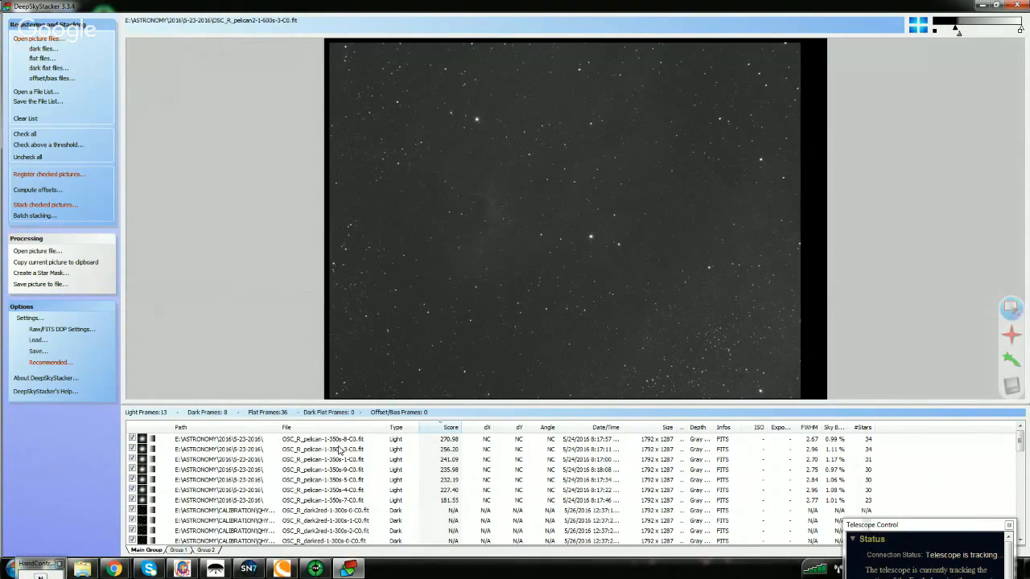
Load the eight OSC_R_biasred-1-0ms frames, numbered 0 to 7, from the H-ALPHA bias folder as offset/bias frames in the Main Group
{"action": "left_click", "coordinate": [178, 550]}
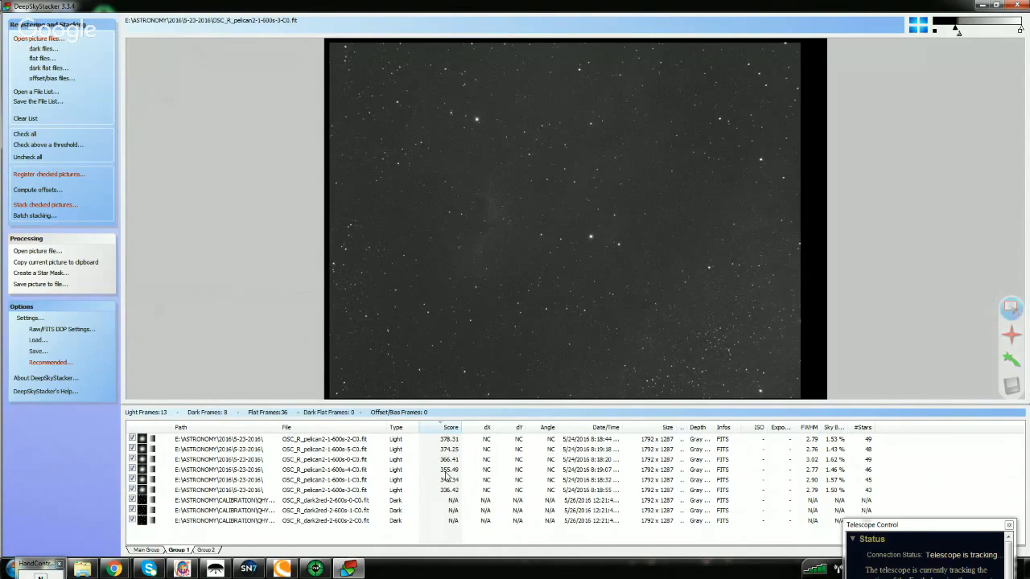
{"action": "left_click", "coordinate": [148, 551]}
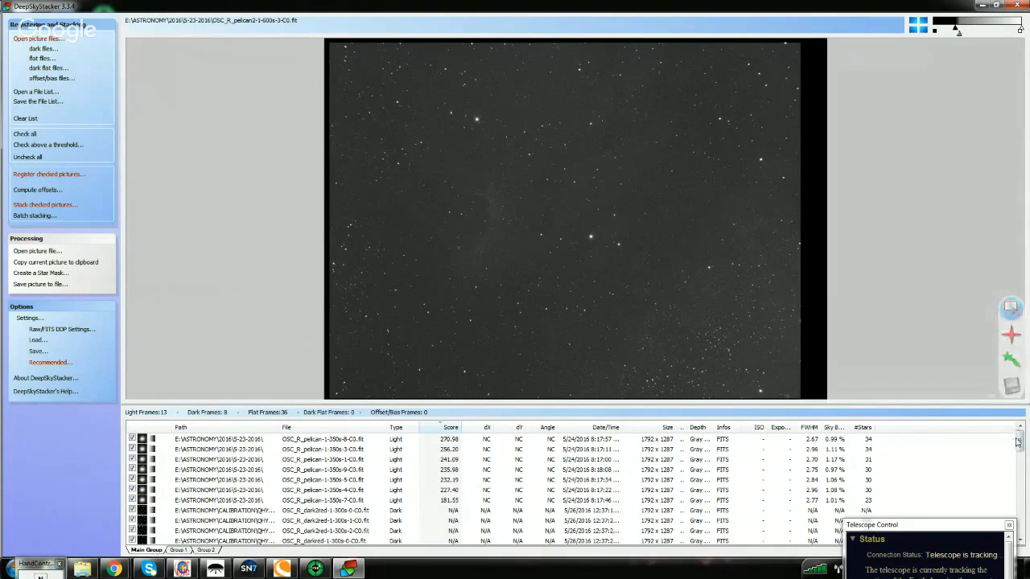
{"action": "scroll", "coordinate": [1020, 444], "scroll_direction": "down", "scroll_amount": 5}
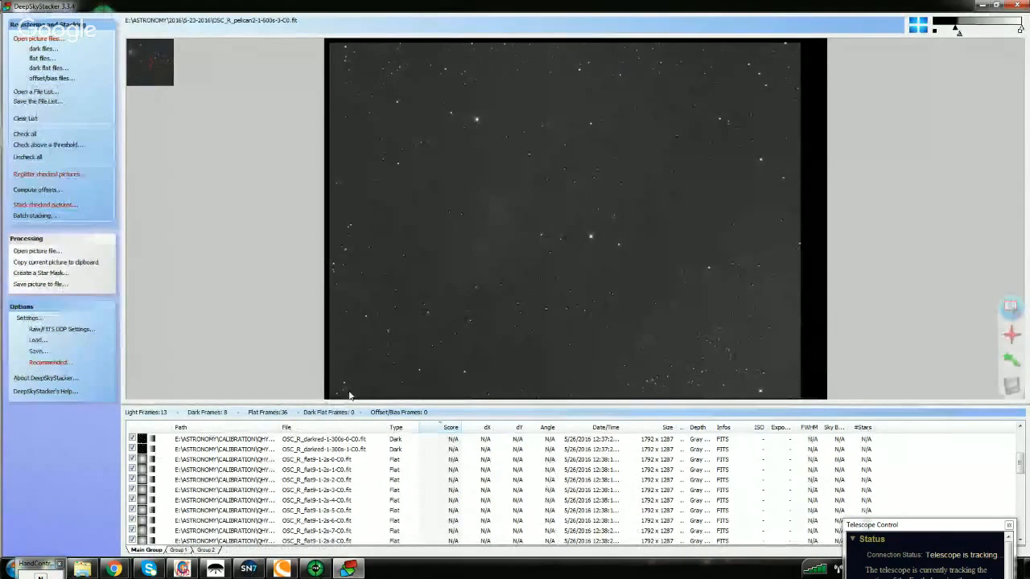
{"action": "mouse_move", "coordinate": [1020, 463]}
{"action": "left_mouse_down"}
{"action": "mouse_move", "coordinate": [1026, 523]}
{"action": "mouse_move", "coordinate": [1021, 445]}
{"action": "mouse_move", "coordinate": [1020, 468]}
{"action": "left_mouse_up"}
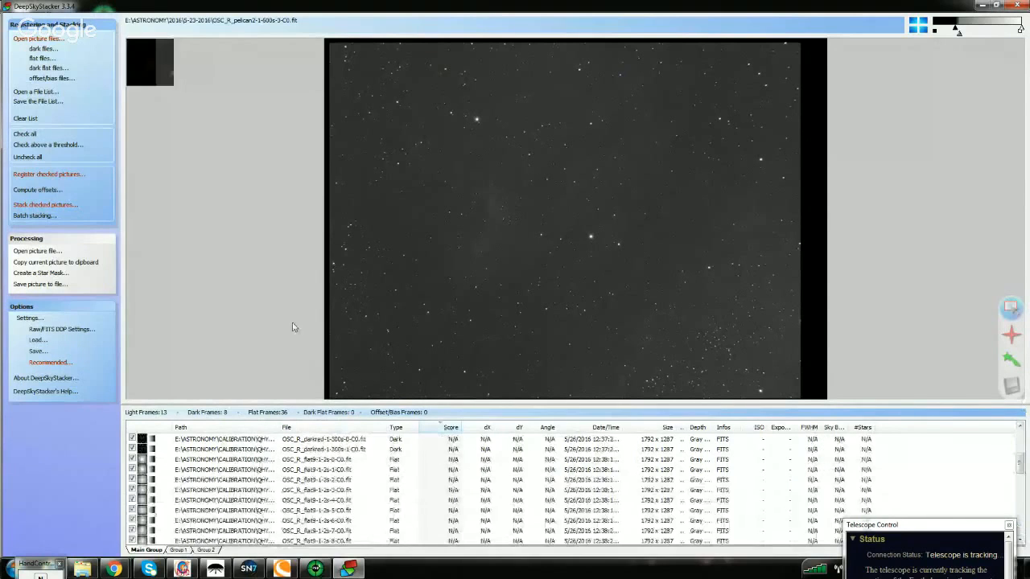
{"action": "left_click", "coordinate": [50, 78]}
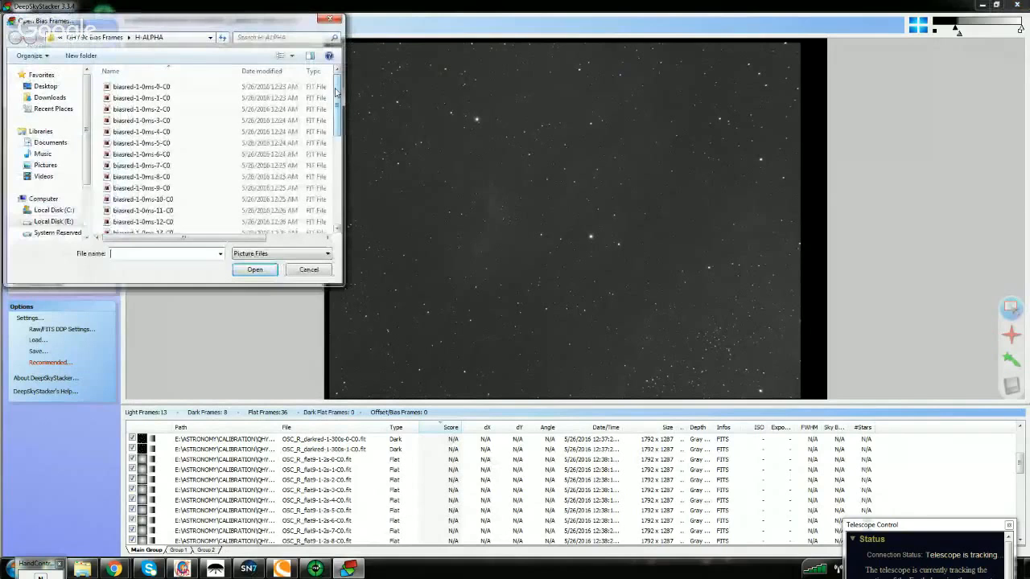
{"action": "left_click_drag", "start_coordinate": [336, 91], "coordinate": [344, 166]}
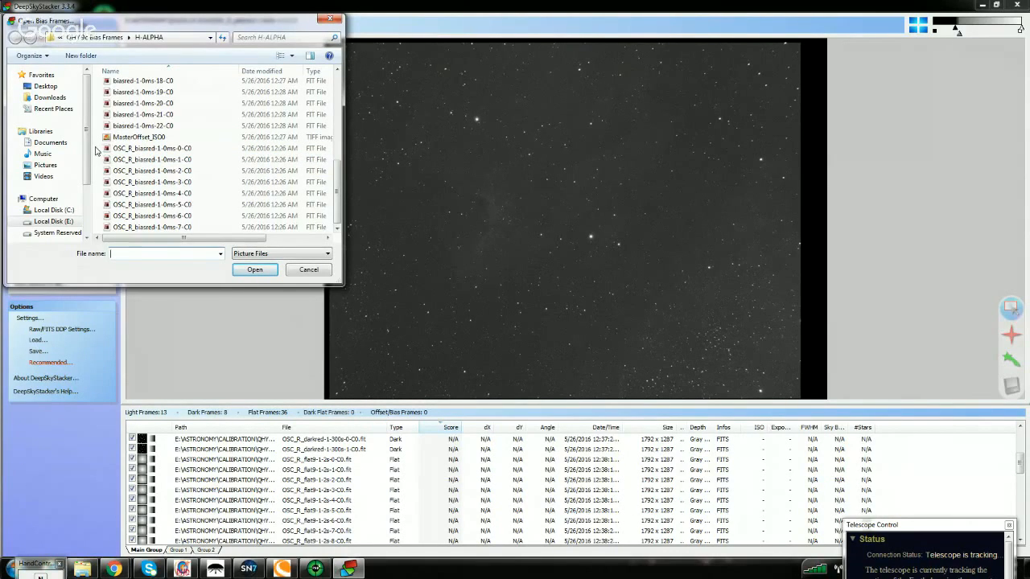
{"action": "left_click_drag", "start_coordinate": [96, 149], "coordinate": [138, 243]}
{"action": "left_click", "coordinate": [251, 271]}
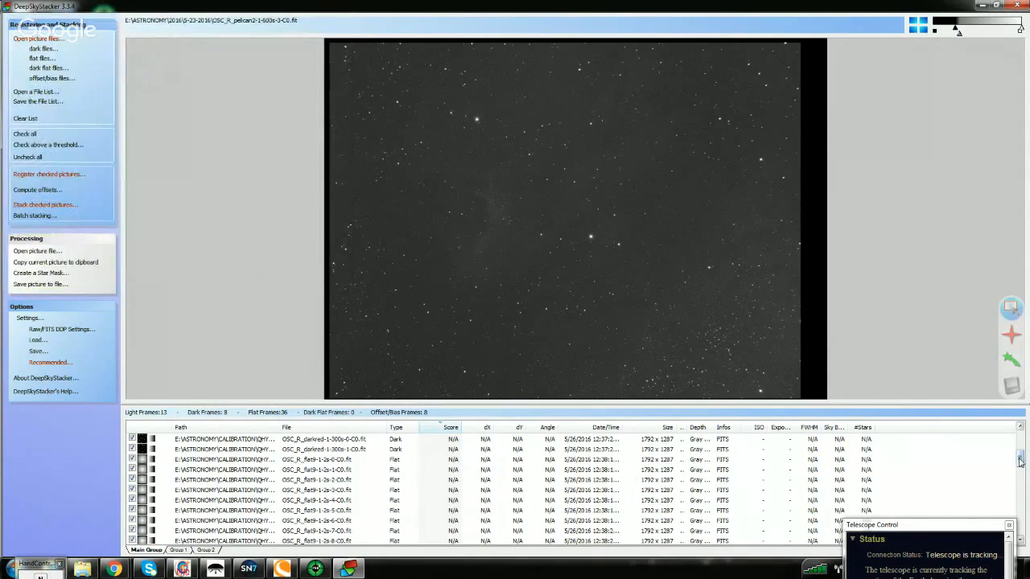
Review the Main Group's file list through to the bias frames and inspect the previewed pelican2 frame up close
{"action": "left_click_drag", "start_coordinate": [1019, 457], "coordinate": [1022, 532]}
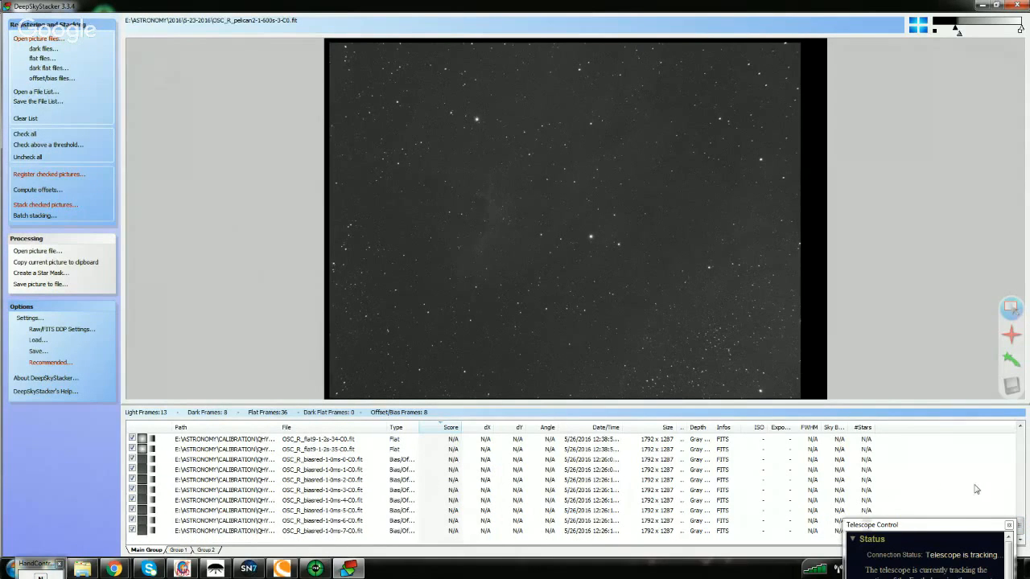
{"action": "left_click_drag", "start_coordinate": [1020, 526], "coordinate": [1022, 435]}
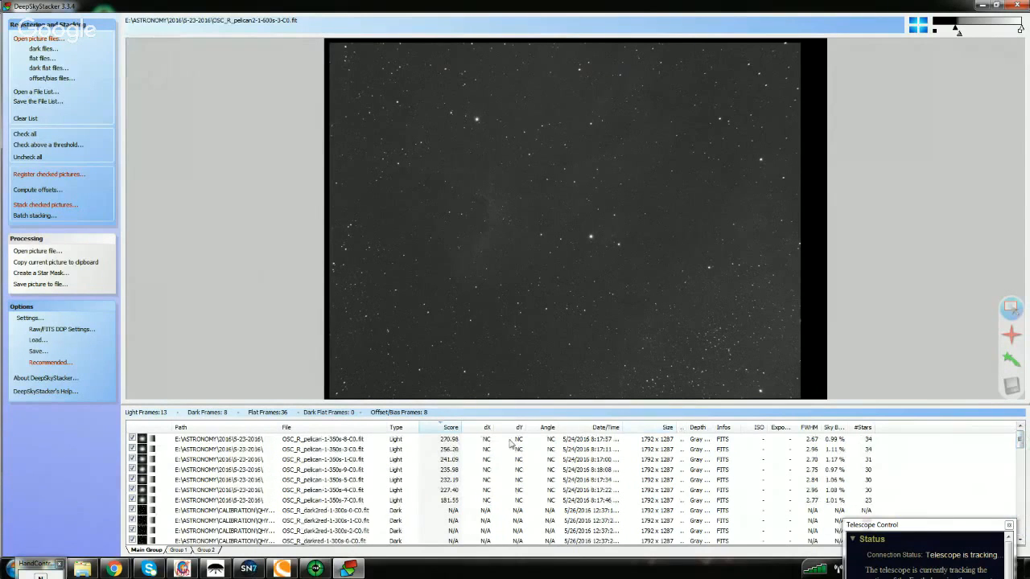
{"action": "scroll", "coordinate": [500, 240], "scroll_direction": "up", "scroll_amount": 4}
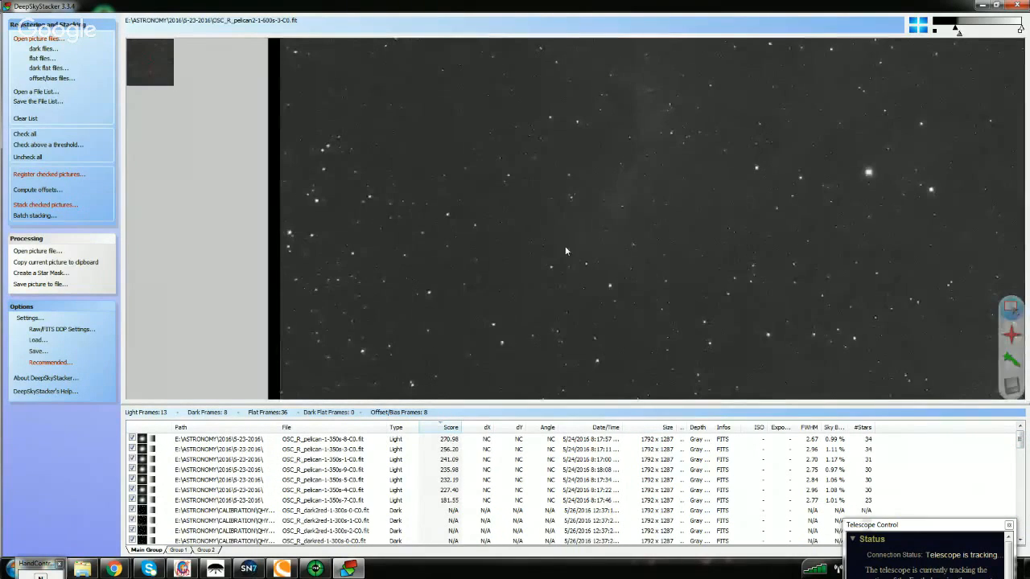
Preview the OSC_R_pelican-1-350s-8 light in the Main Group, adjust the preview's midtone level and examine its stars up close
{"action": "scroll", "coordinate": [630, 296], "scroll_direction": "up", "scroll_amount": 1}
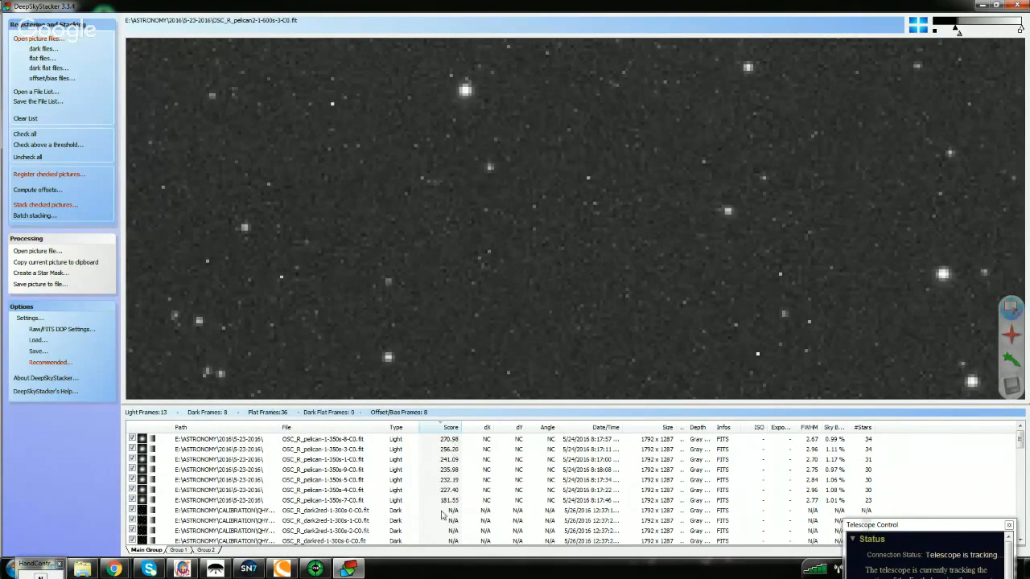
{"action": "left_click", "coordinate": [408, 439]}
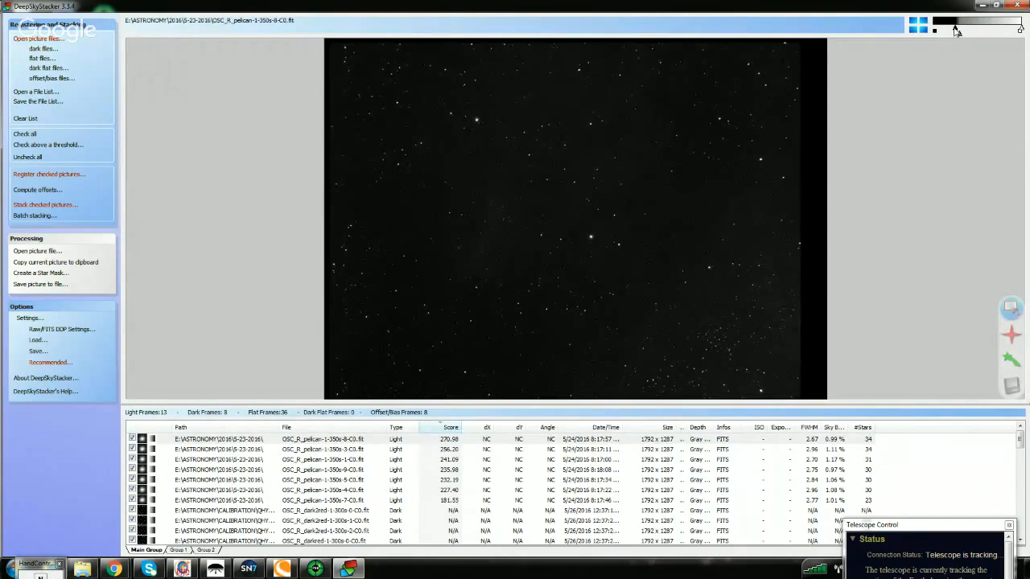
{"action": "left_click_drag", "start_coordinate": [956, 31], "coordinate": [957, 32]}
{"action": "scroll", "coordinate": [508, 190], "scroll_direction": "up", "scroll_amount": 2}
{"action": "scroll", "coordinate": [501, 190], "scroll_direction": "up", "scroll_amount": 1}
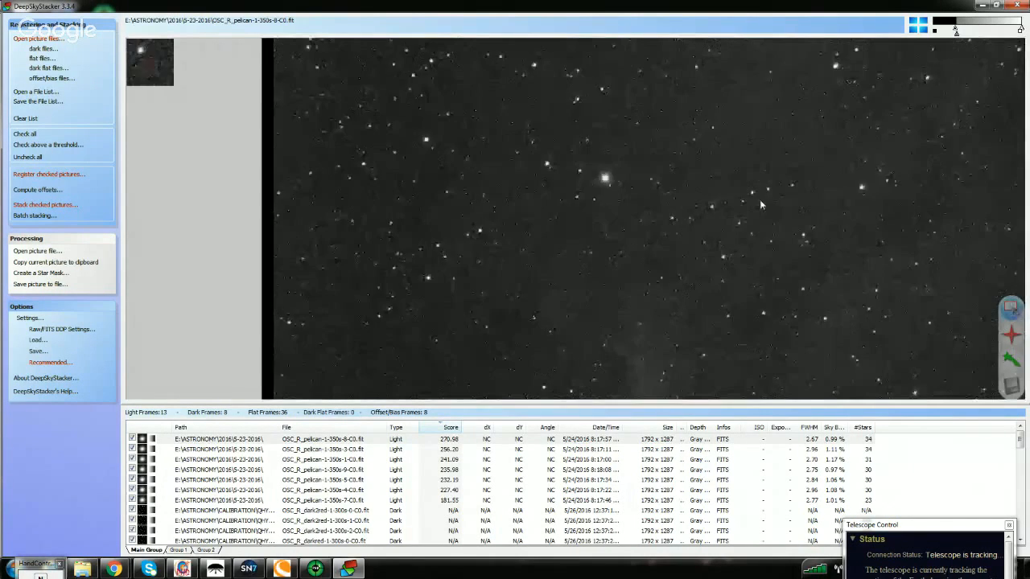
{"action": "scroll", "coordinate": [899, 196], "scroll_direction": "up", "scroll_amount": 2}
{"action": "scroll", "coordinate": [900, 193], "scroll_direction": "up", "scroll_amount": 1}
{"action": "scroll", "coordinate": [471, 232], "scroll_direction": "down", "scroll_amount": 3}
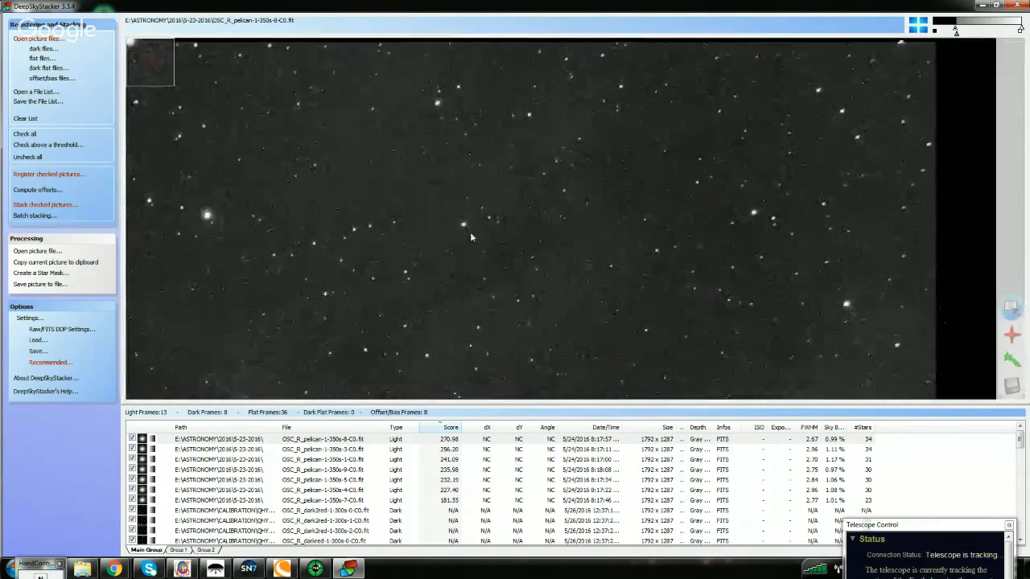
{"action": "scroll", "coordinate": [421, 235], "scroll_direction": "up", "scroll_amount": 3}
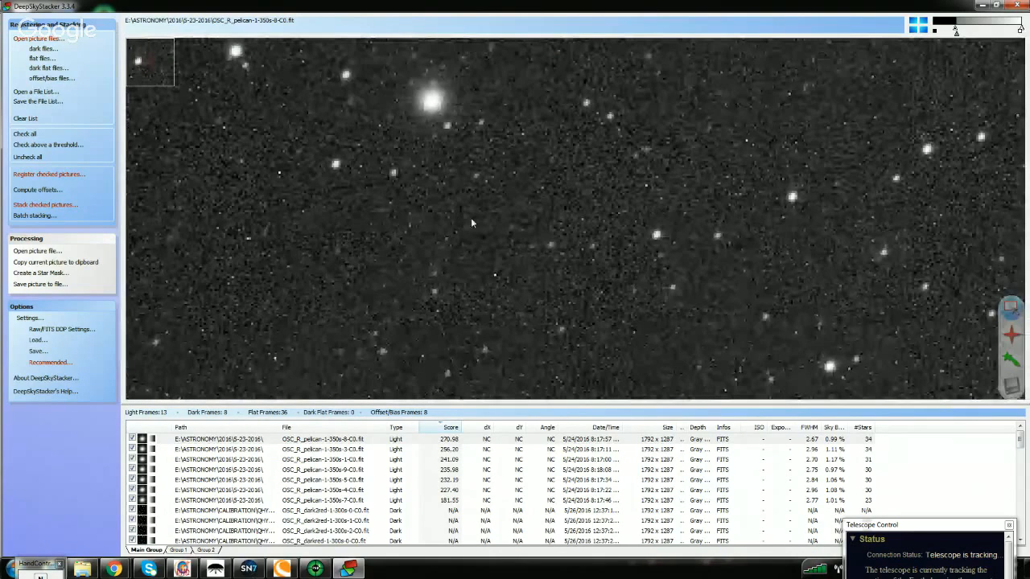
Preview the OSC_R_pelican-1-350s-3 light in the Main Group and examine its star shapes and background noise
{"action": "left_click", "coordinate": [357, 450]}
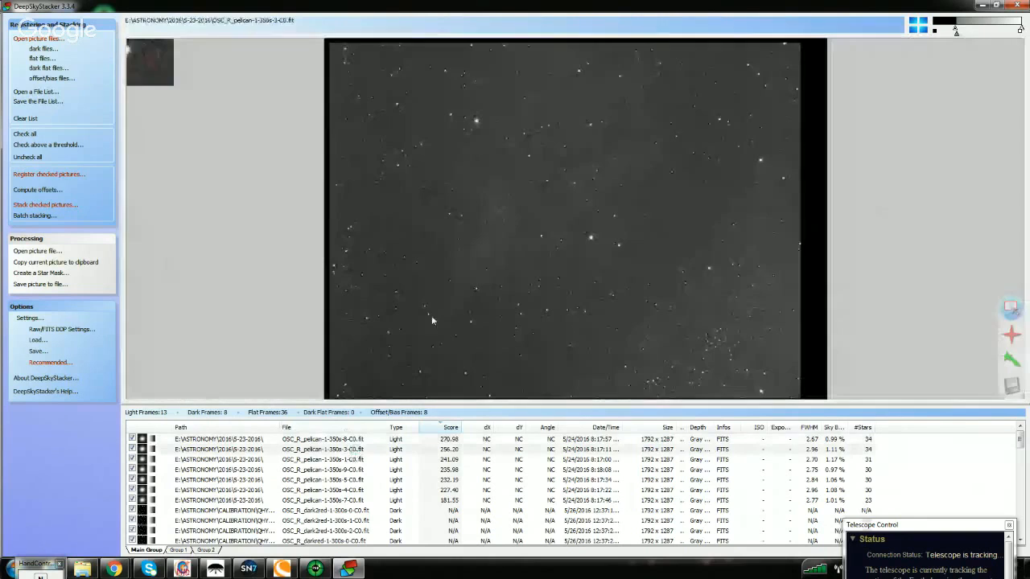
{"action": "scroll", "coordinate": [526, 173], "scroll_direction": "up", "scroll_amount": 1}
{"action": "scroll", "coordinate": [534, 171], "scroll_direction": "up", "scroll_amount": 2}
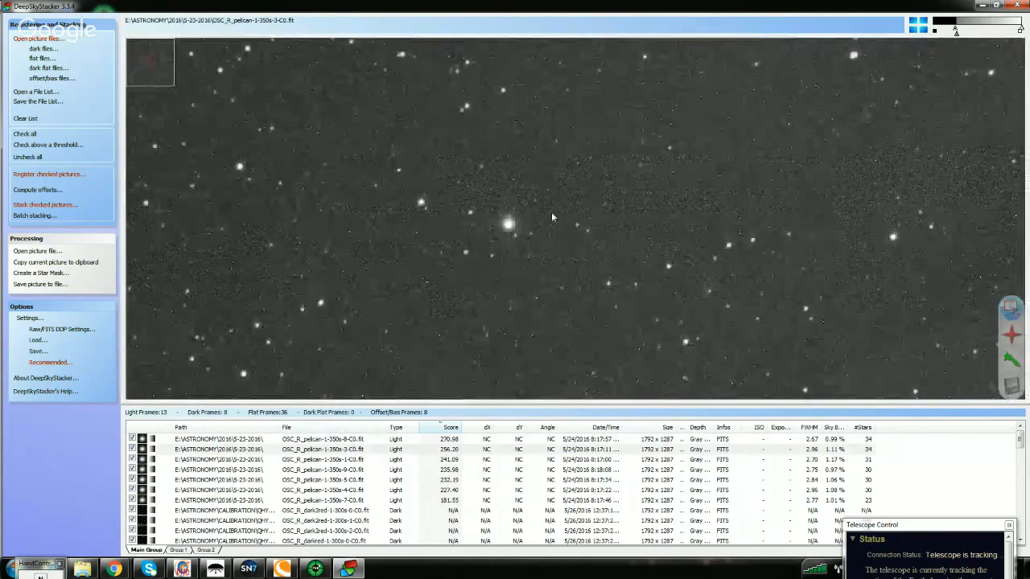
{"action": "scroll", "coordinate": [551, 211], "scroll_direction": "up", "scroll_amount": 1}
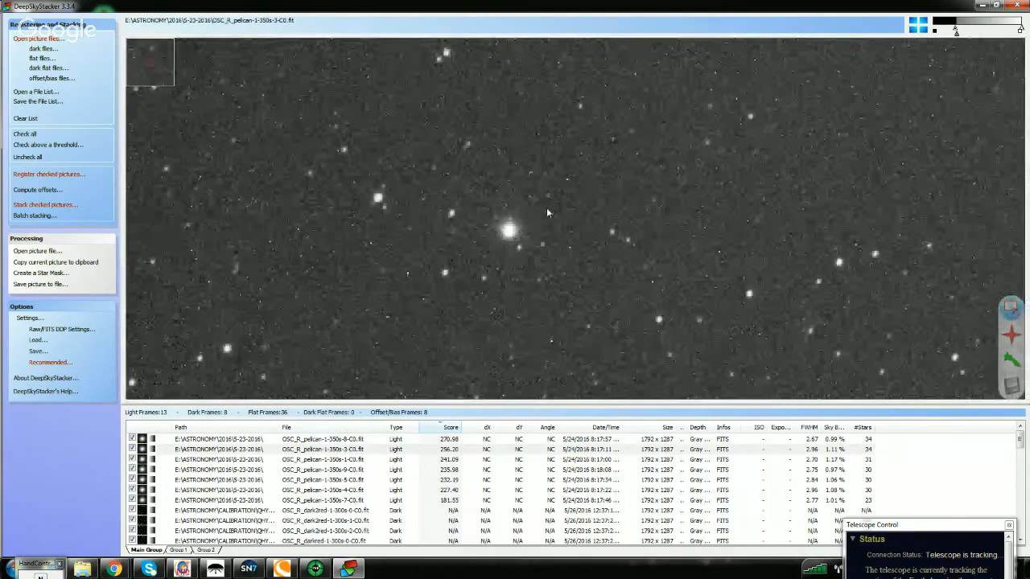
{"action": "scroll", "coordinate": [546, 207], "scroll_direction": "down", "scroll_amount": 2}
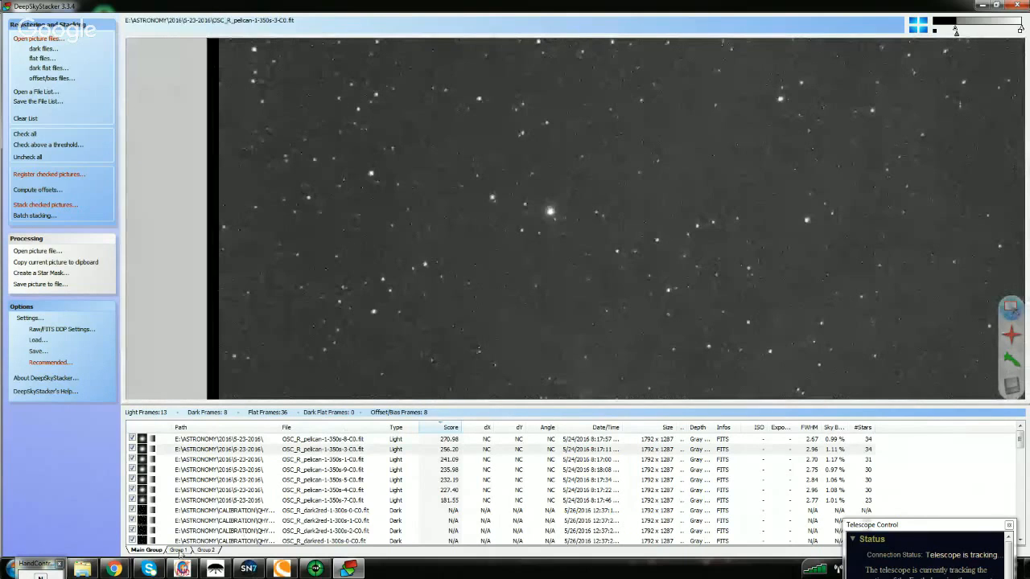
Preview the OSC_R_pelican2-1-600s-2 light from Group 1 and draw a custom stacking rectangle around the image area inside the black borders
{"action": "left_click", "coordinate": [178, 550]}
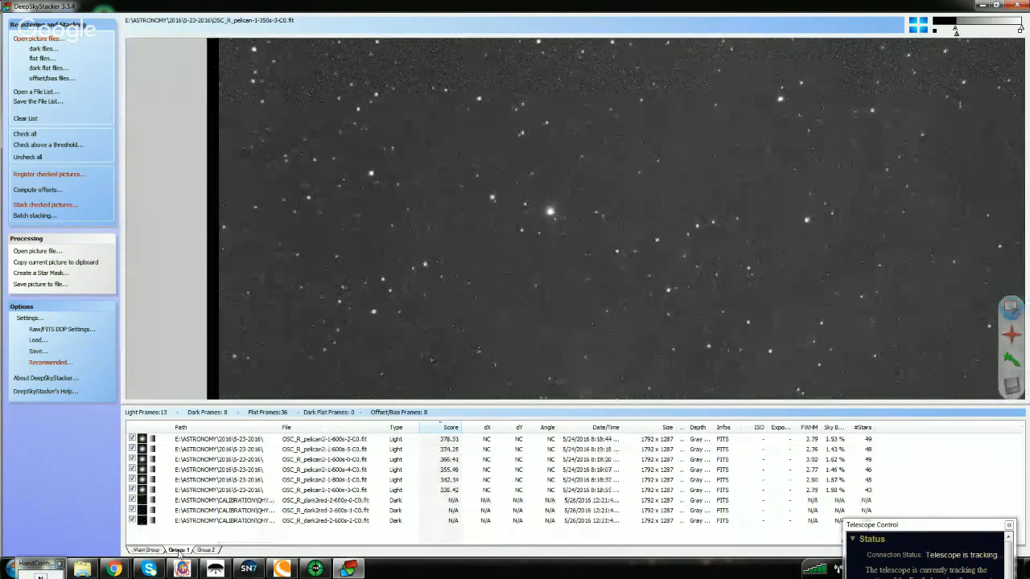
{"action": "left_click", "coordinate": [324, 439]}
{"action": "scroll", "coordinate": [633, 277], "scroll_direction": "up", "scroll_amount": 2}
{"action": "scroll", "coordinate": [633, 277], "scroll_direction": "down", "scroll_amount": 1}
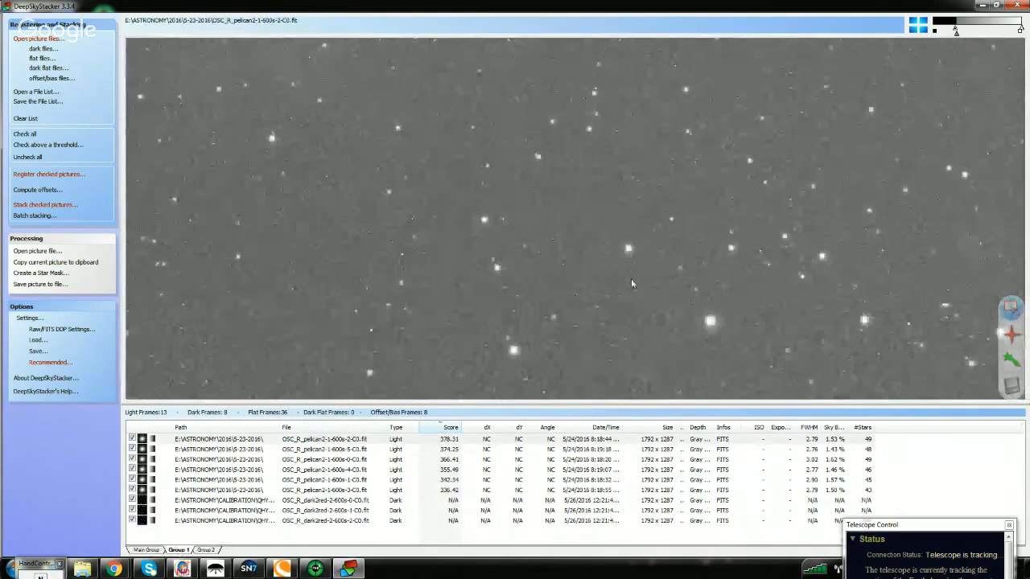
{"action": "scroll", "coordinate": [631, 279], "scroll_direction": "down", "scroll_amount": 2}
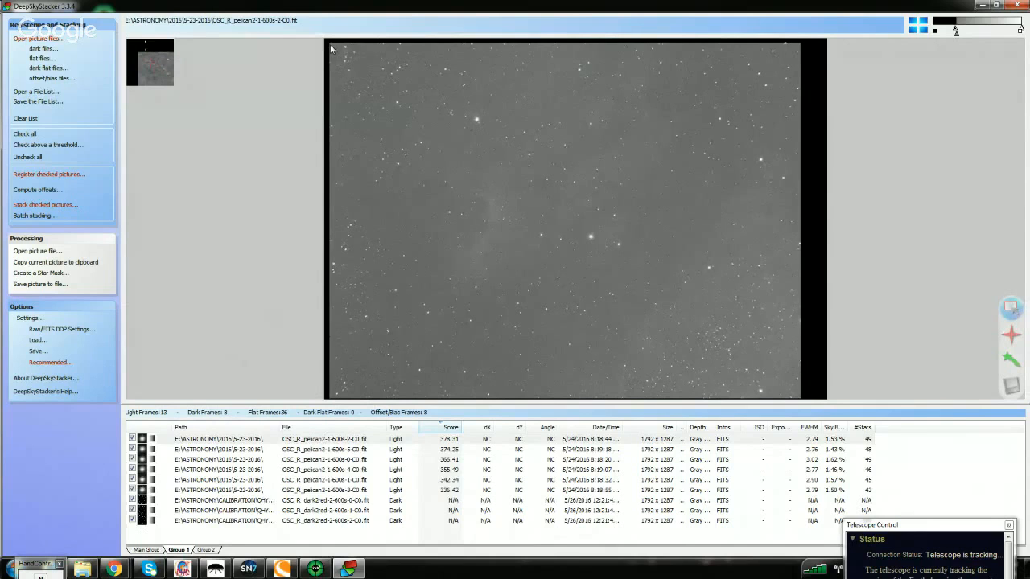
{"action": "left_click_drag", "start_coordinate": [330, 48], "coordinate": [799, 402]}
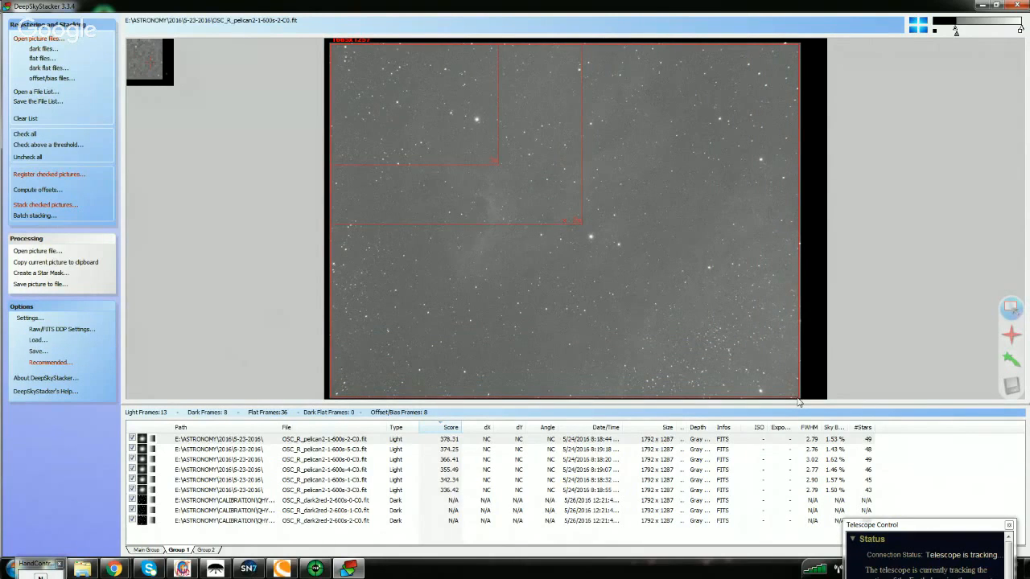
{"action": "left_click_drag", "start_coordinate": [799, 401], "coordinate": [799, 401]}
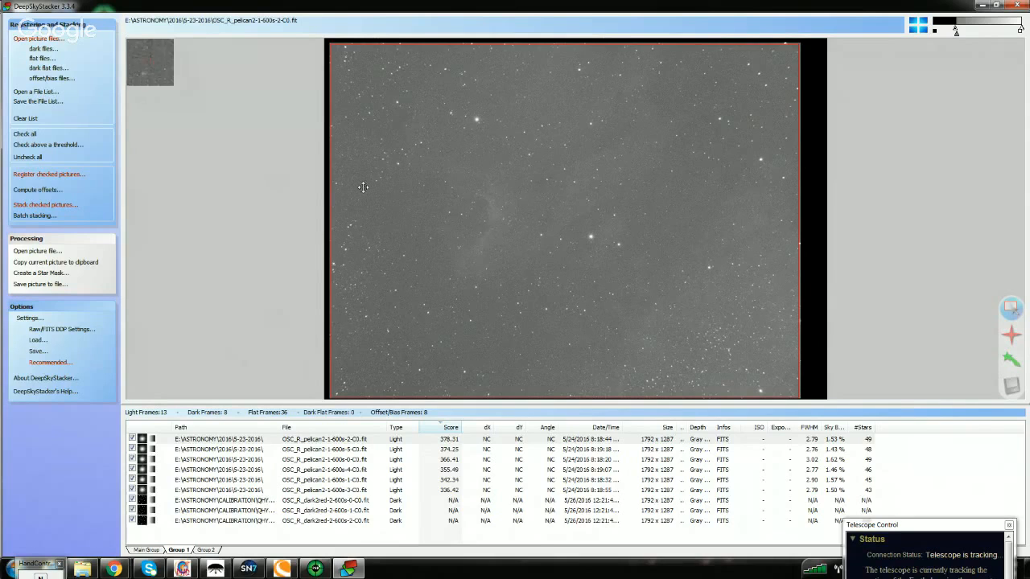
Start registering the checked pictures and set the share of best pictures to stack to 85%
{"action": "left_click", "coordinate": [50, 175]}
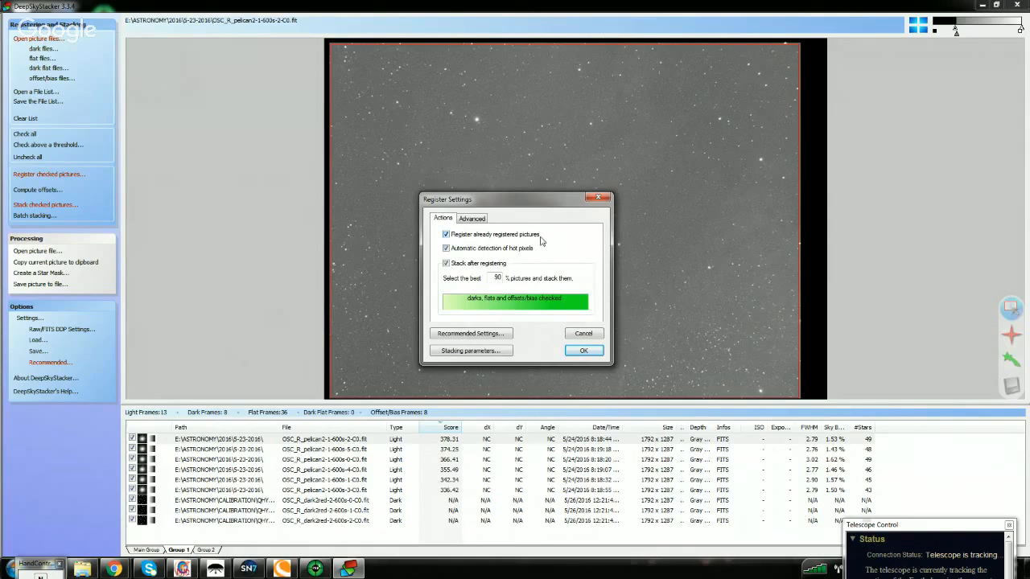
{"action": "double_click", "coordinate": [492, 277]}
{"action": "type", "text": "85"}
Lower the star detection threshold to 7%, computing the number of detected stars at each trial value
{"action": "left_click", "coordinate": [471, 218]}
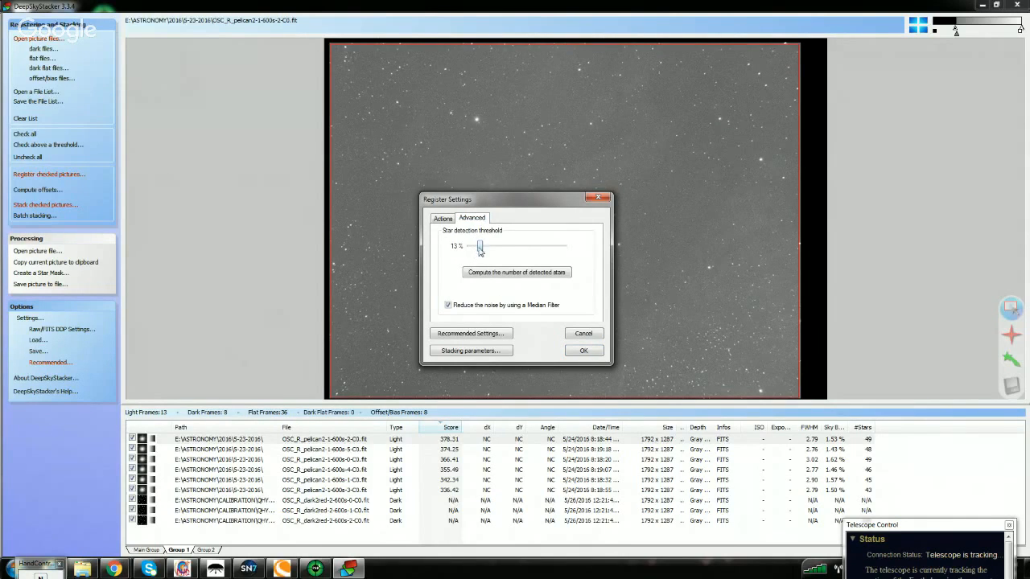
{"action": "left_click_drag", "start_coordinate": [480, 247], "coordinate": [478, 248]}
{"action": "left_click", "coordinate": [494, 278]}
{"action": "left_click_drag", "start_coordinate": [479, 248], "coordinate": [478, 248]}
{"action": "left_click", "coordinate": [491, 274]}
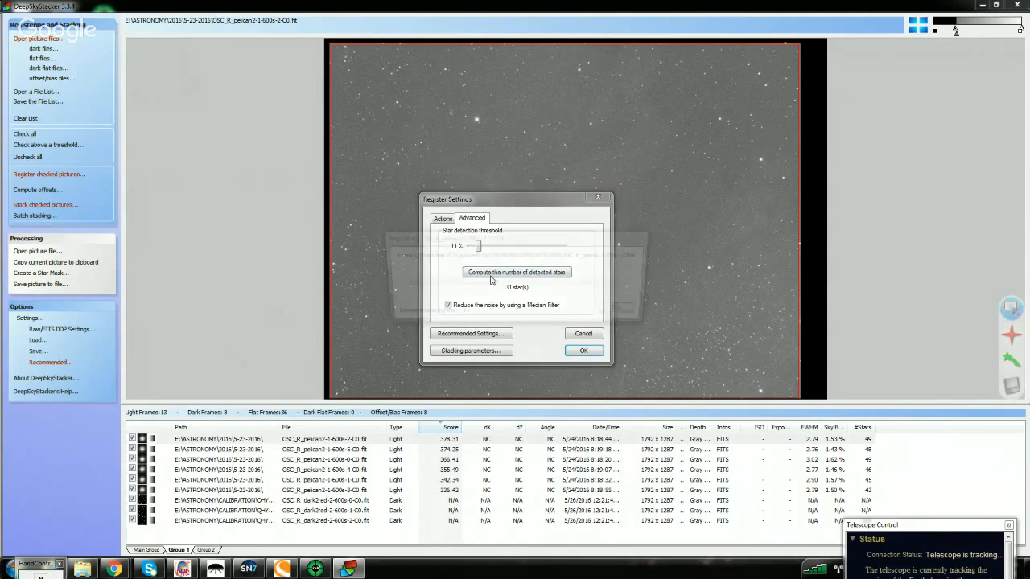
{"action": "left_click_drag", "start_coordinate": [481, 248], "coordinate": [476, 248]}
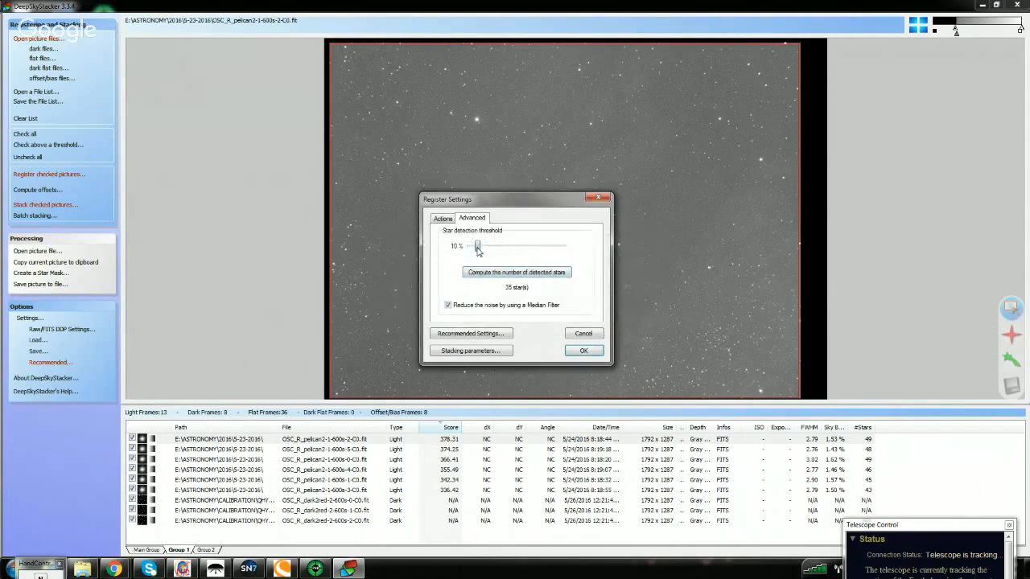
{"action": "left_click", "coordinate": [486, 274]}
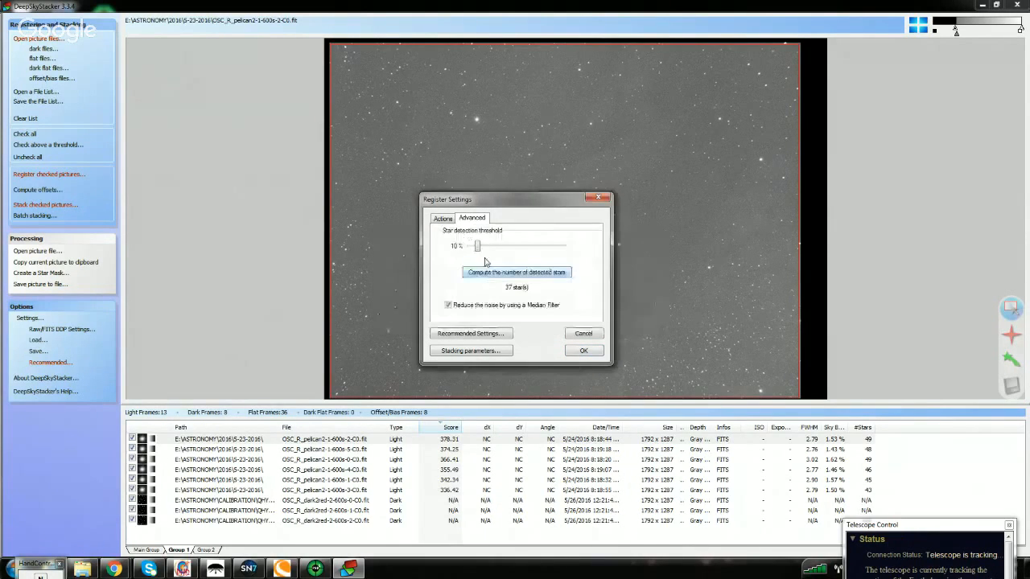
{"action": "left_click_drag", "start_coordinate": [479, 247], "coordinate": [475, 249]}
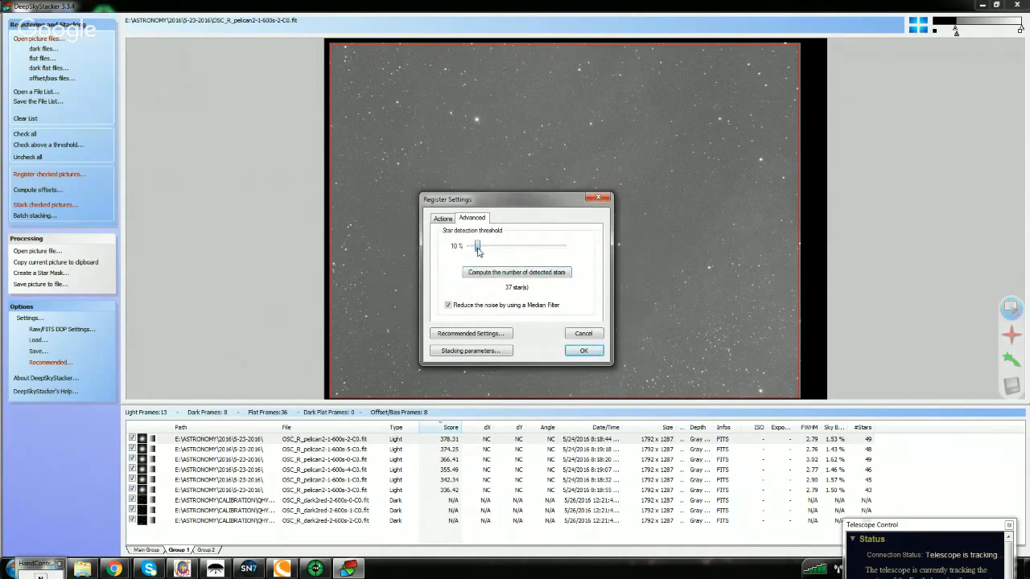
{"action": "left_click", "coordinate": [486, 274]}
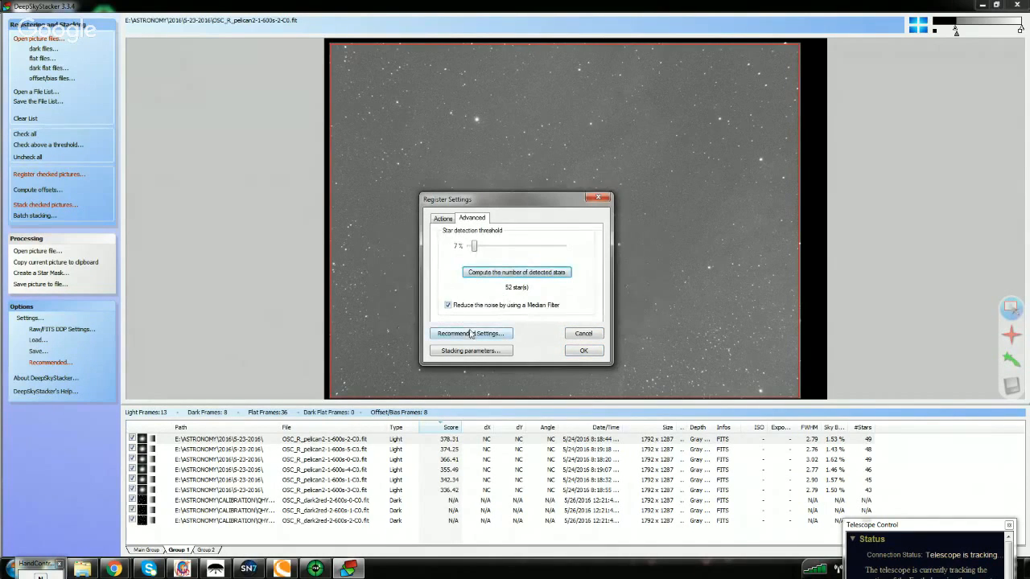
Review the recommended settings for combining the light, bias, dark and flat frames without applying any suggestion
{"action": "left_click", "coordinate": [473, 336]}
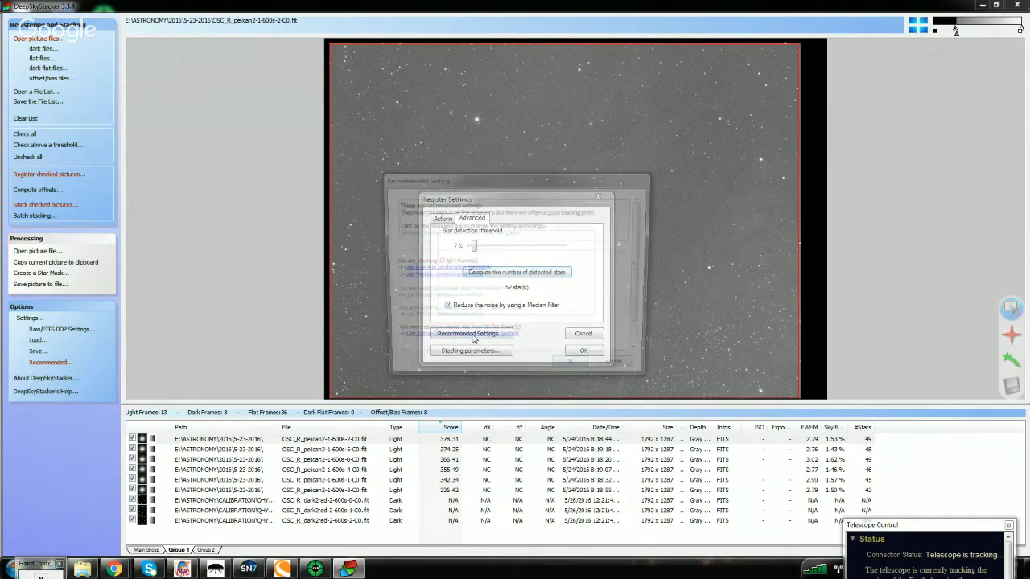
{"action": "scroll", "coordinate": [639, 258], "scroll_direction": "down", "scroll_amount": 3}
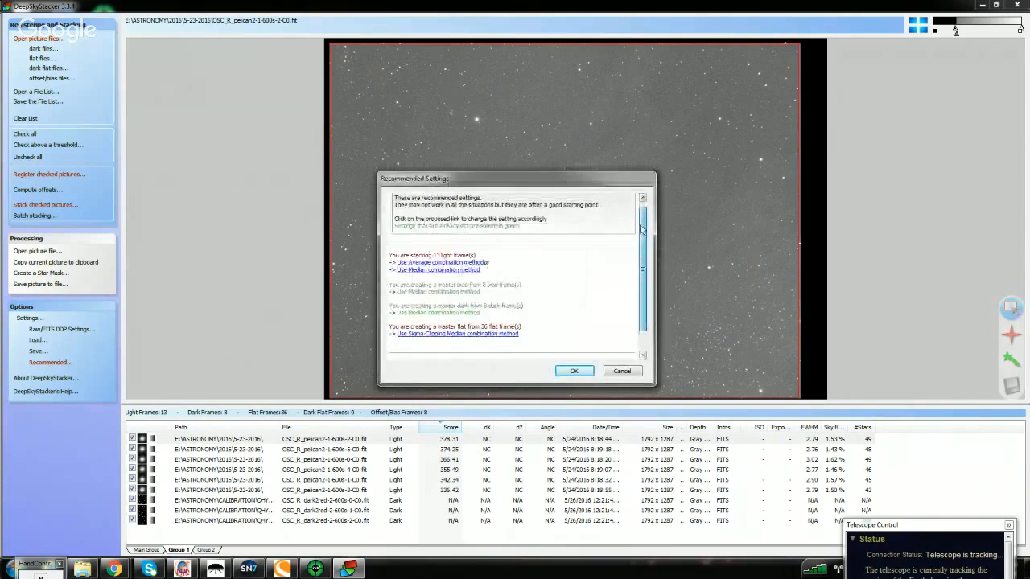
{"action": "scroll", "coordinate": [640, 258], "scroll_direction": "up", "scroll_amount": 3}
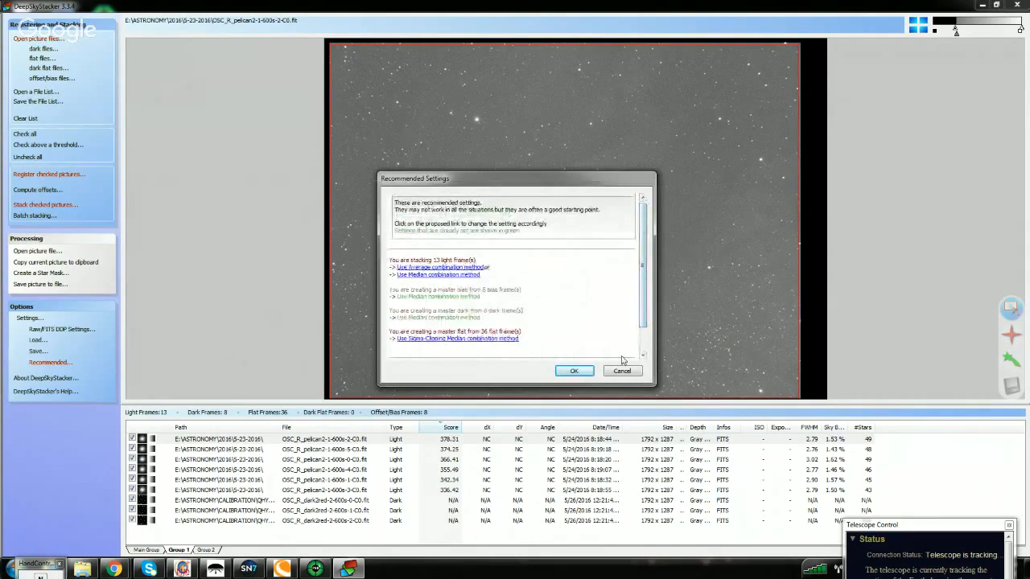
{"action": "left_click", "coordinate": [575, 370]}
Review the stacking parameters for result, lights, darks, flats, bias, alignment, intermediate files, cosmetic correction and output, and accept them
{"action": "left_click", "coordinate": [473, 352]}
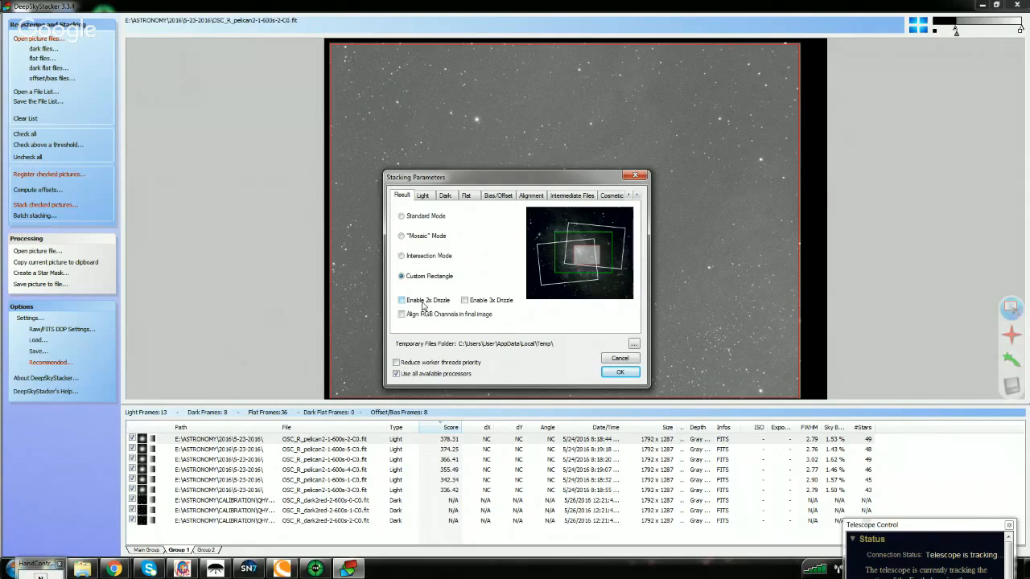
{"action": "left_click", "coordinate": [423, 197]}
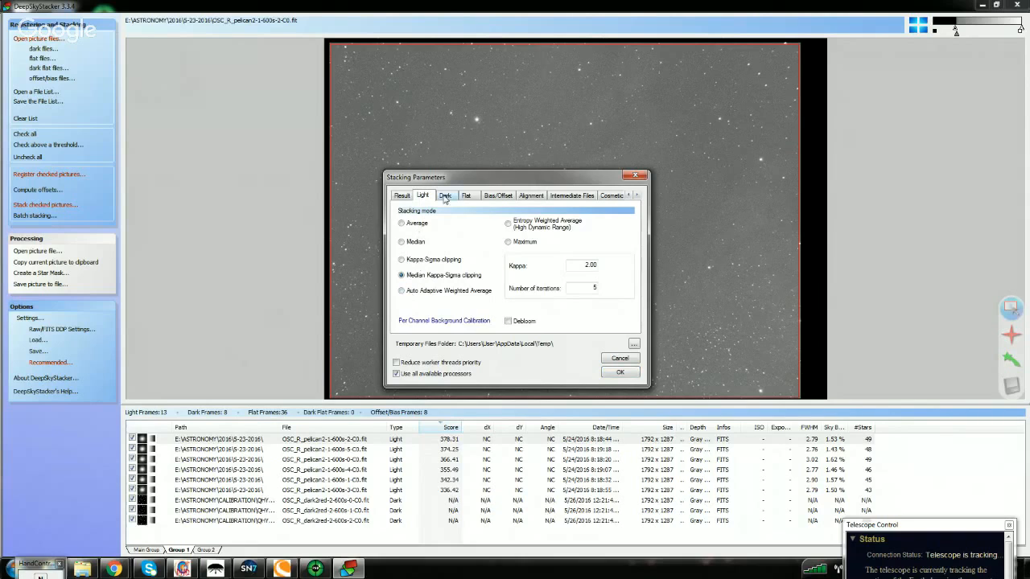
{"action": "left_click", "coordinate": [446, 198]}
{"action": "left_click", "coordinate": [472, 198]}
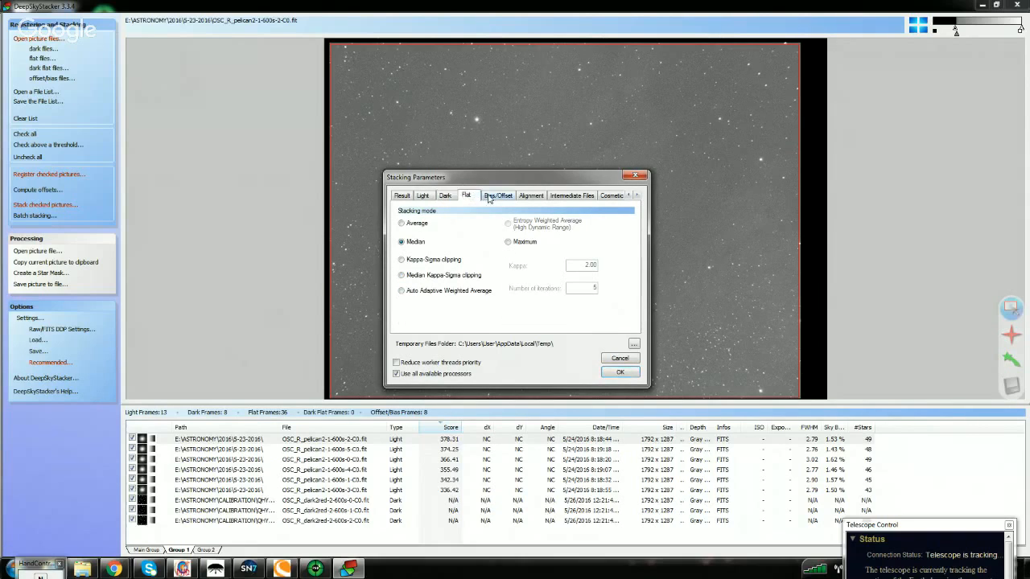
{"action": "left_click", "coordinate": [491, 198]}
{"action": "left_click", "coordinate": [524, 197]}
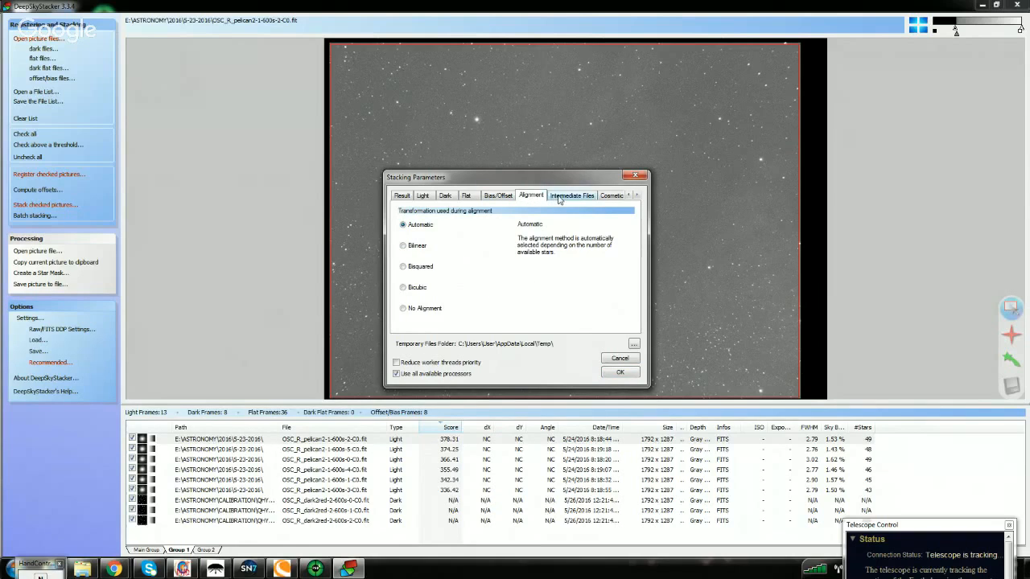
{"action": "left_click", "coordinate": [559, 198]}
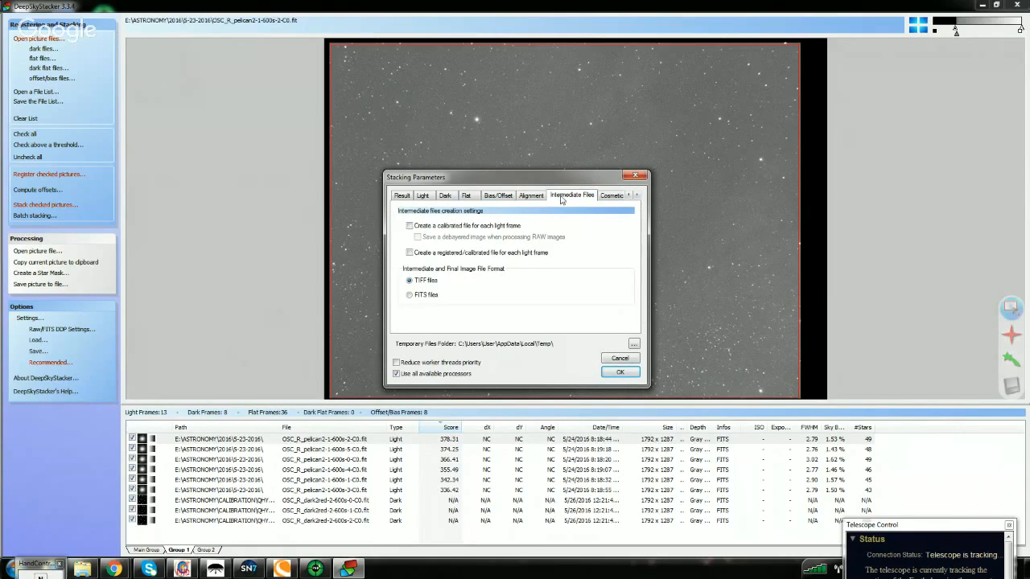
{"action": "left_click", "coordinate": [609, 197]}
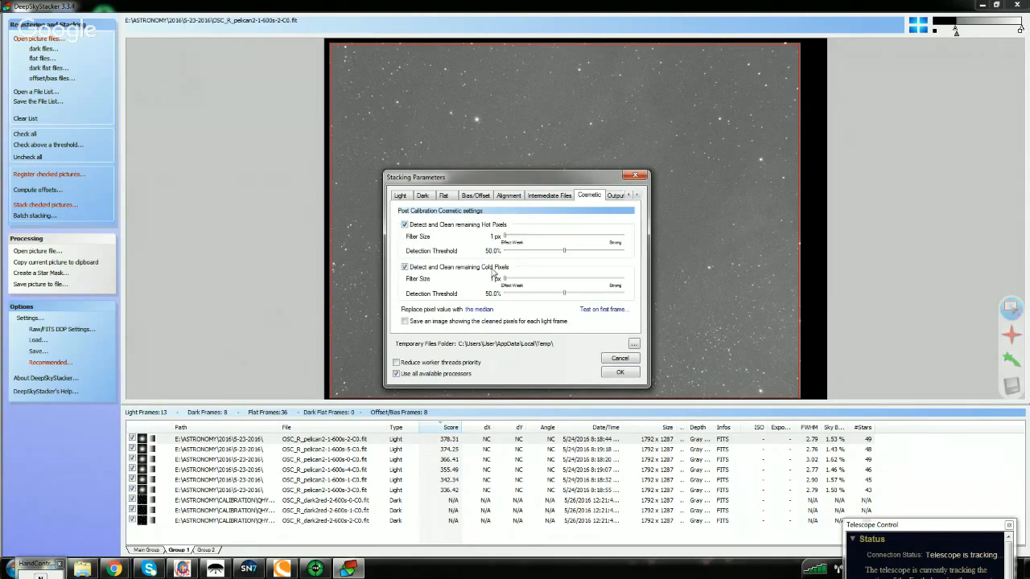
{"action": "left_click", "coordinate": [613, 195]}
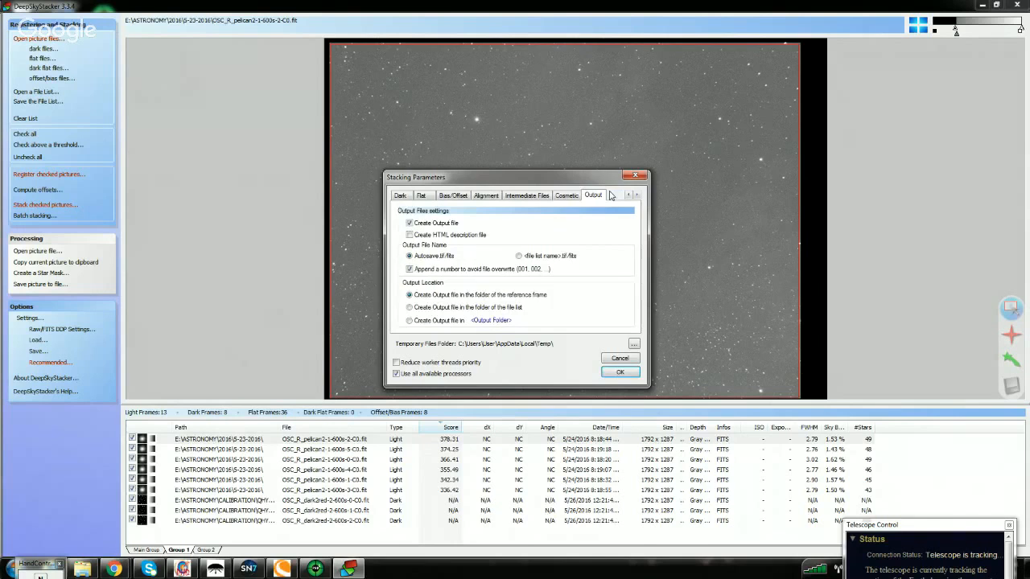
{"action": "left_click", "coordinate": [619, 370]}
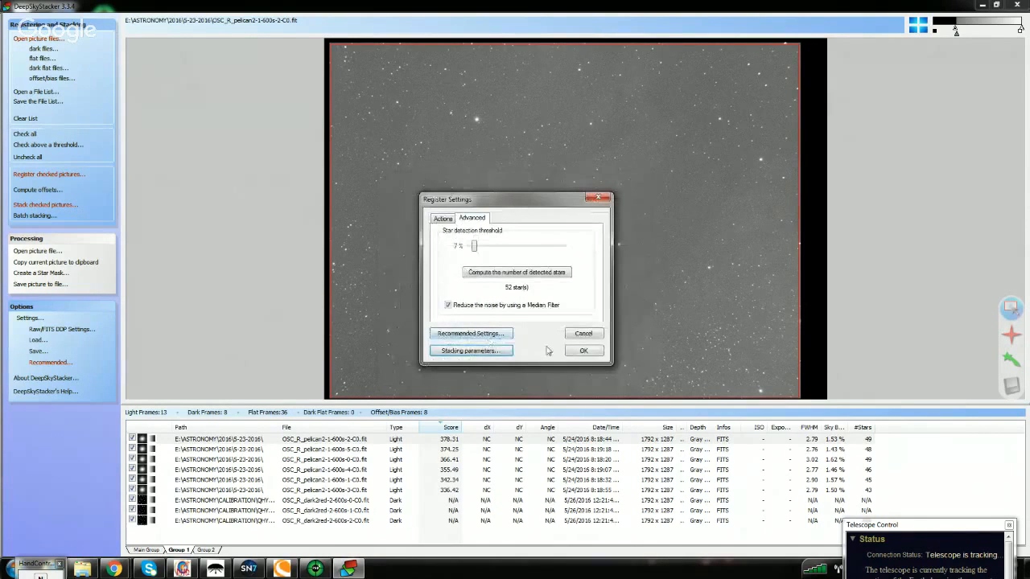
Accept the register settings, review both stacking steps and run the registration and stacking of the Pelican frames
{"action": "left_click", "coordinate": [583, 351]}
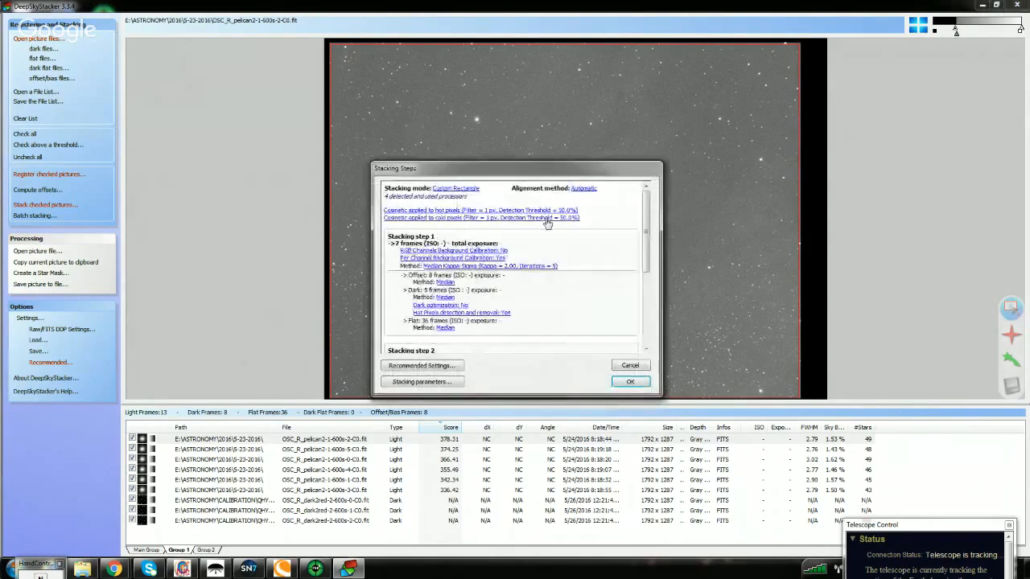
{"action": "scroll", "coordinate": [644, 236], "scroll_direction": "down", "scroll_amount": 3}
{"action": "left_click_drag", "start_coordinate": [645, 236], "coordinate": [644, 303]}
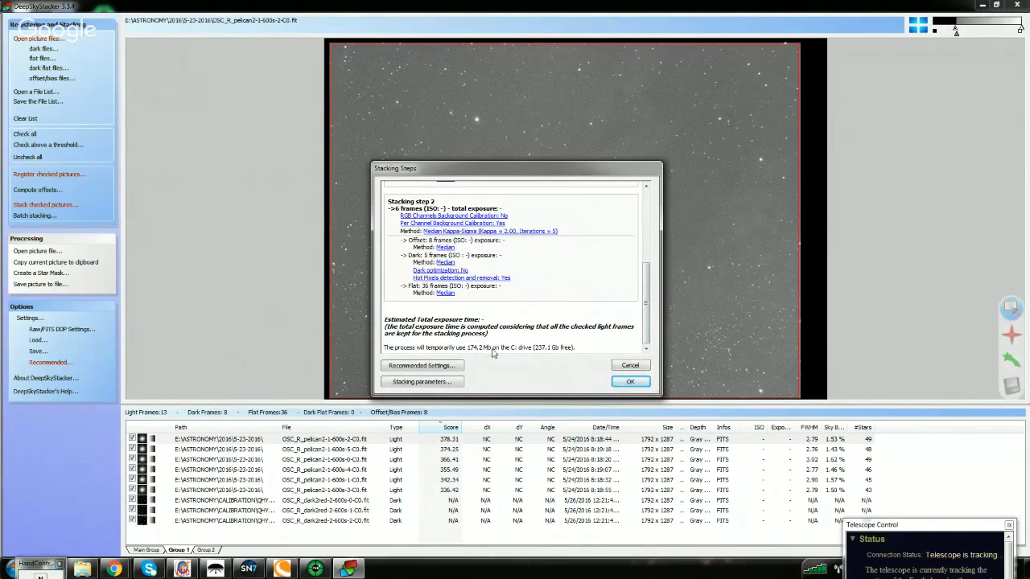
{"action": "left_click", "coordinate": [626, 384]}
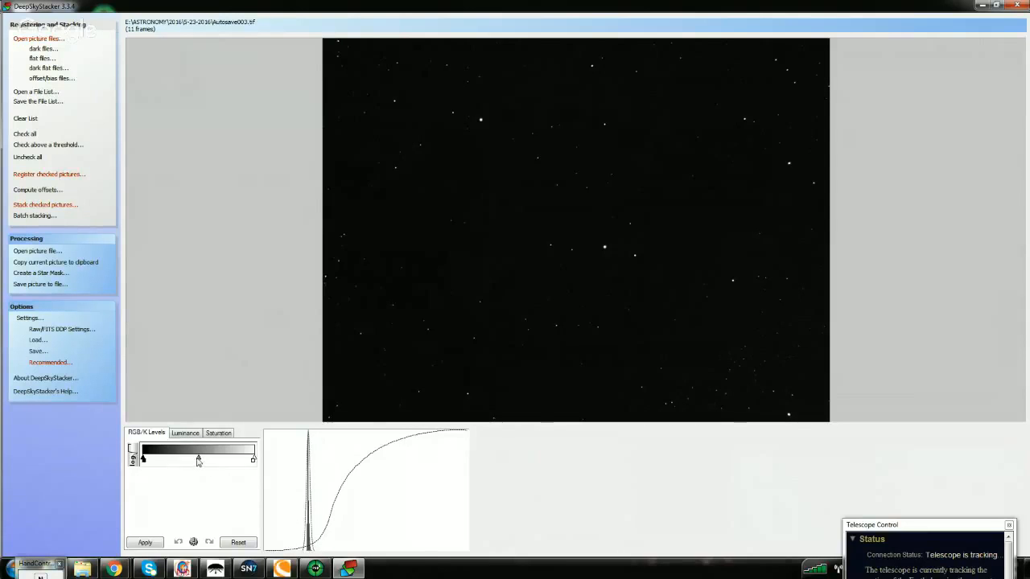
Nudge the RGB/K levels midtone marker brighter in small increments, shifting the histogram peak to the foot of the curve
{"action": "key", "text": "Right"}
{"action": "key", "text": "Right"}
{"action": "key", "text": "Right"}
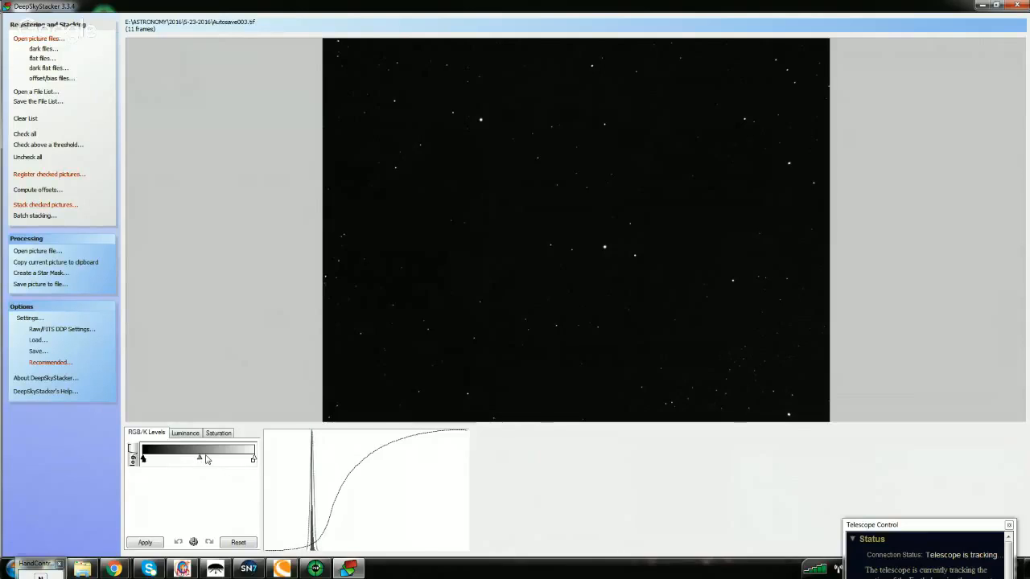
{"action": "key", "text": "Right"}
{"action": "key", "text": "Right"}
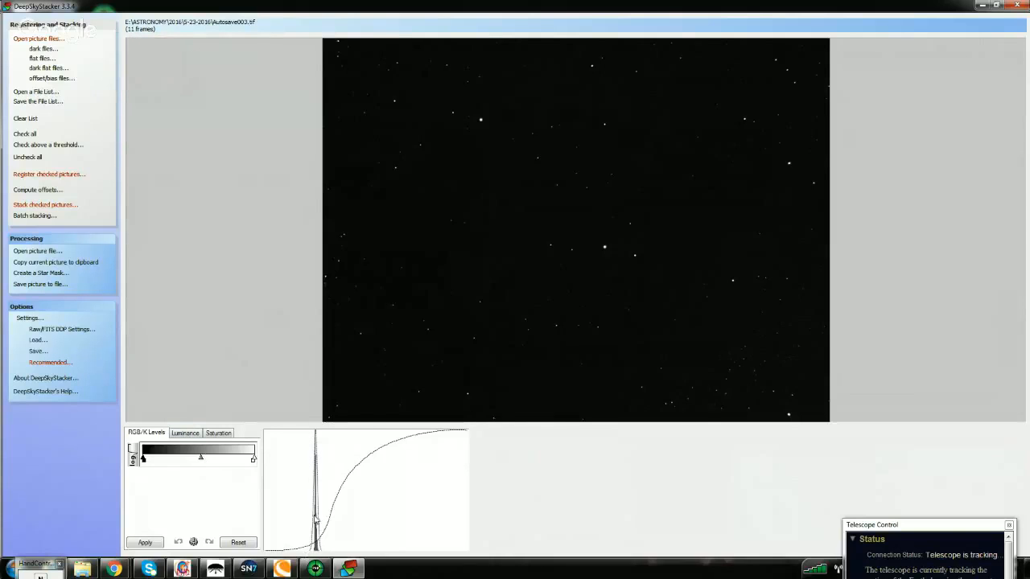
Set luminance darkness to 100.0, midtone to 7° and 26.3, and highlight to 69.0, and apply the stretch to the stacked image
{"action": "left_click", "coordinate": [184, 435]}
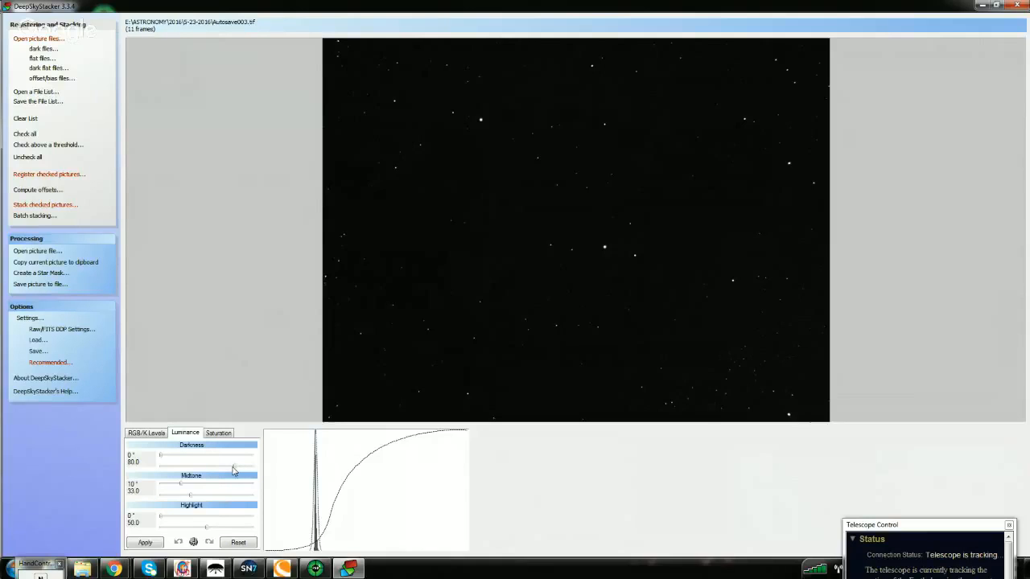
{"action": "left_click_drag", "start_coordinate": [233, 471], "coordinate": [317, 540]}
{"action": "left_click_drag", "start_coordinate": [180, 486], "coordinate": [173, 489]}
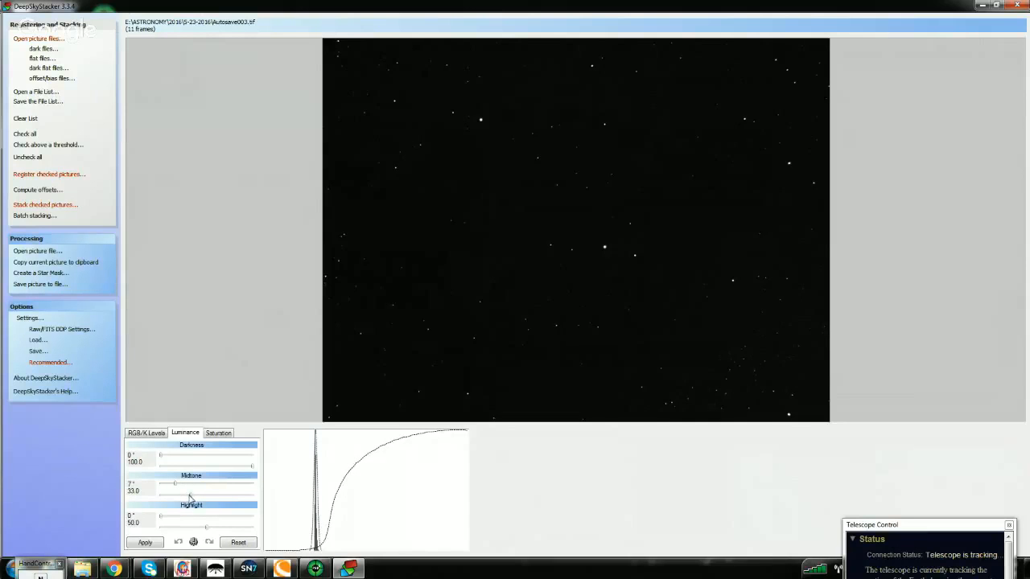
{"action": "left_click_drag", "start_coordinate": [190, 496], "coordinate": [223, 544]}
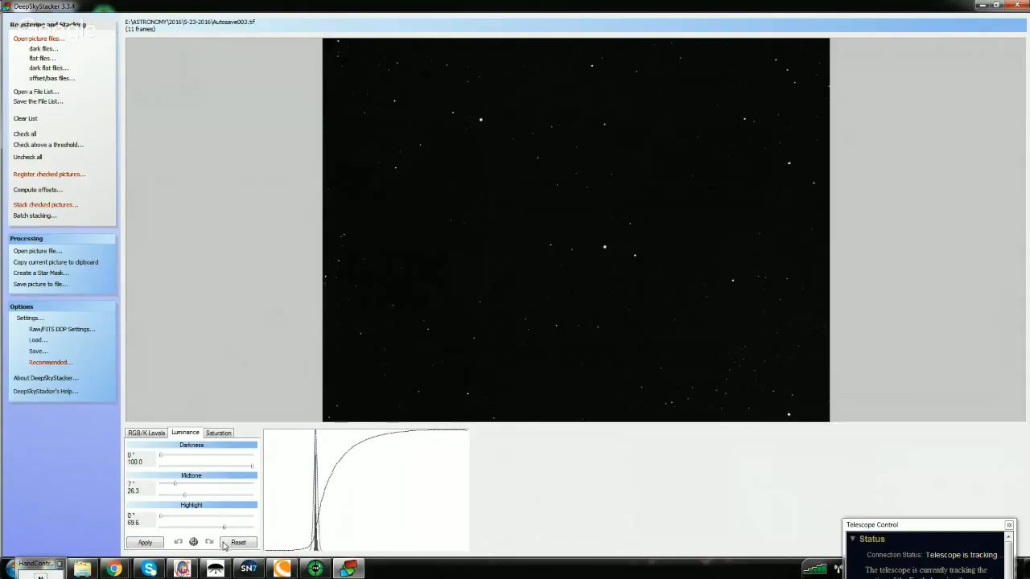
{"action": "left_click", "coordinate": [197, 497]}
{"action": "key", "text": "Left"}
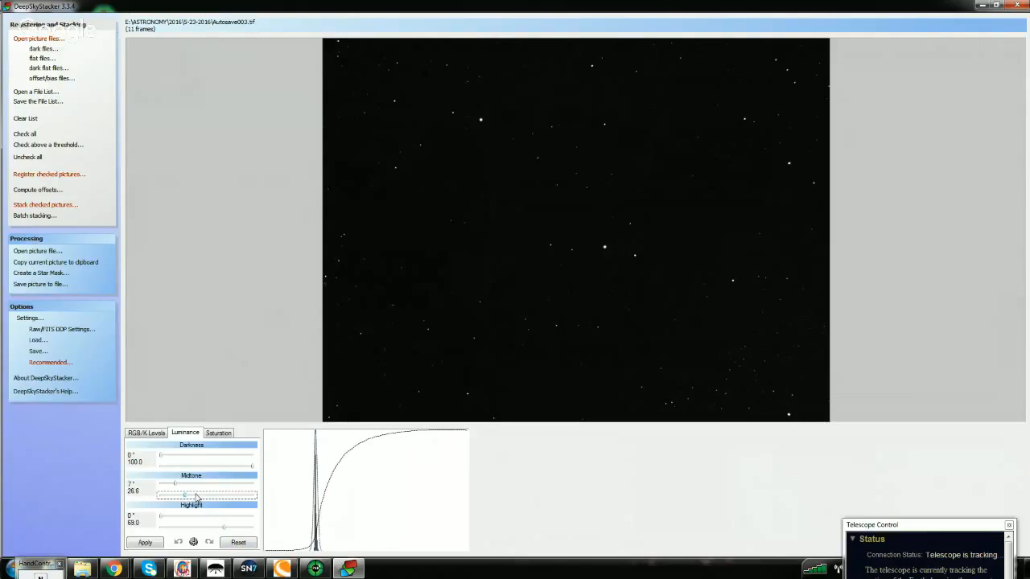
{"action": "left_click", "coordinate": [150, 545]}
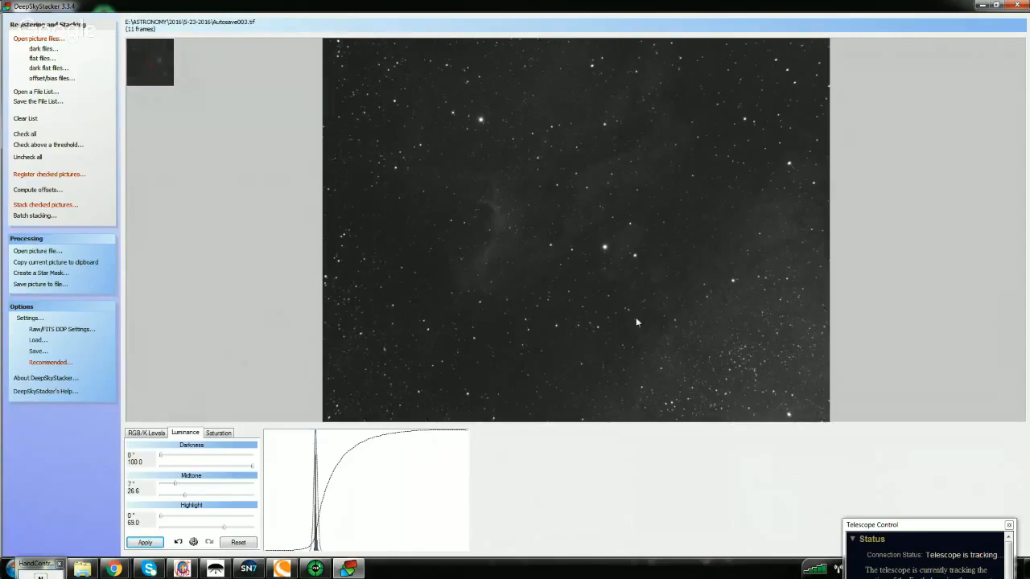
{"action": "left_click", "coordinate": [183, 495]}
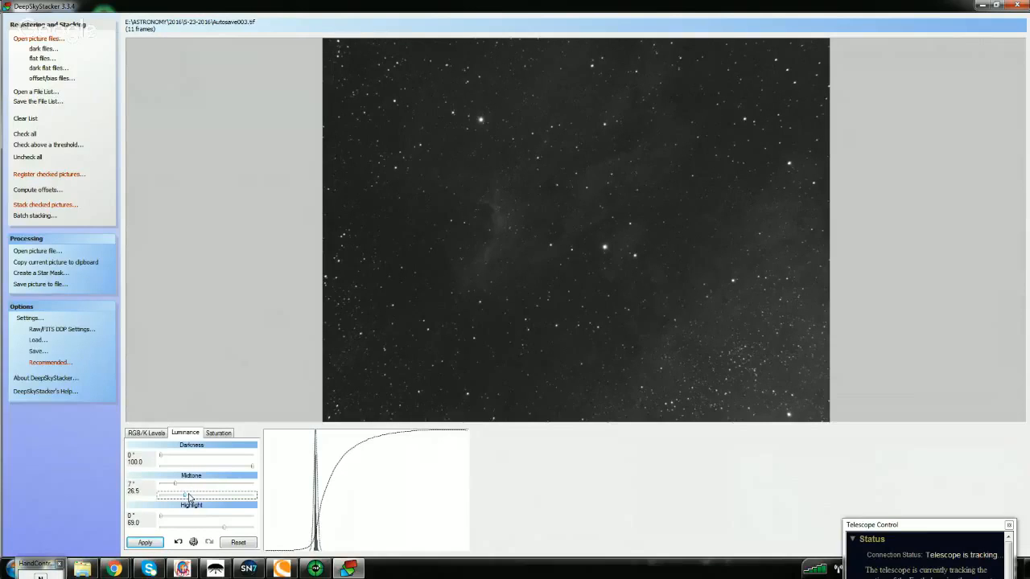
{"action": "left_click", "coordinate": [150, 543]}
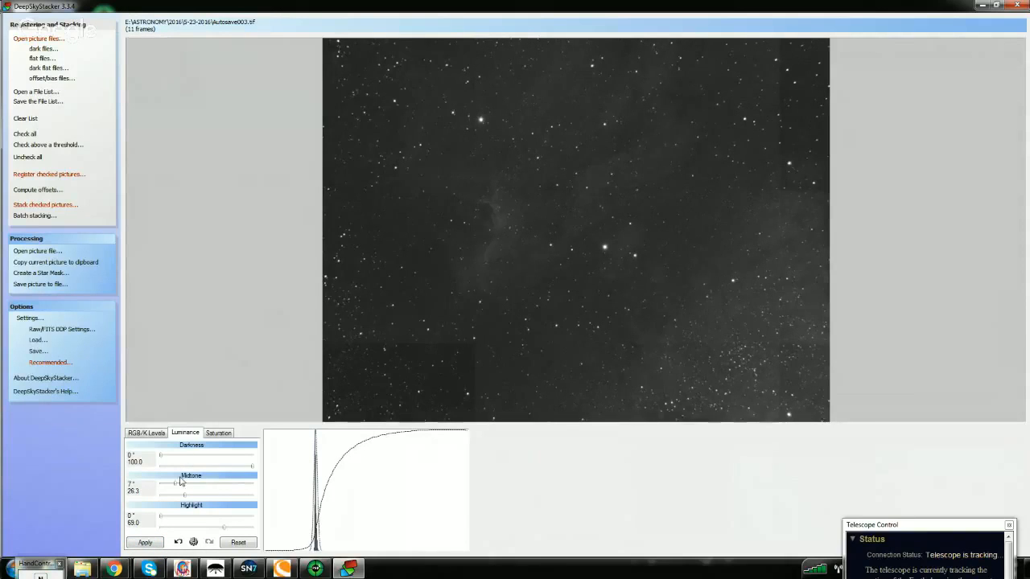
Try a luminance midtone angle of 9° on the image, and return it to 7°, applying each change
{"action": "left_click_drag", "start_coordinate": [174, 489], "coordinate": [179, 488]}
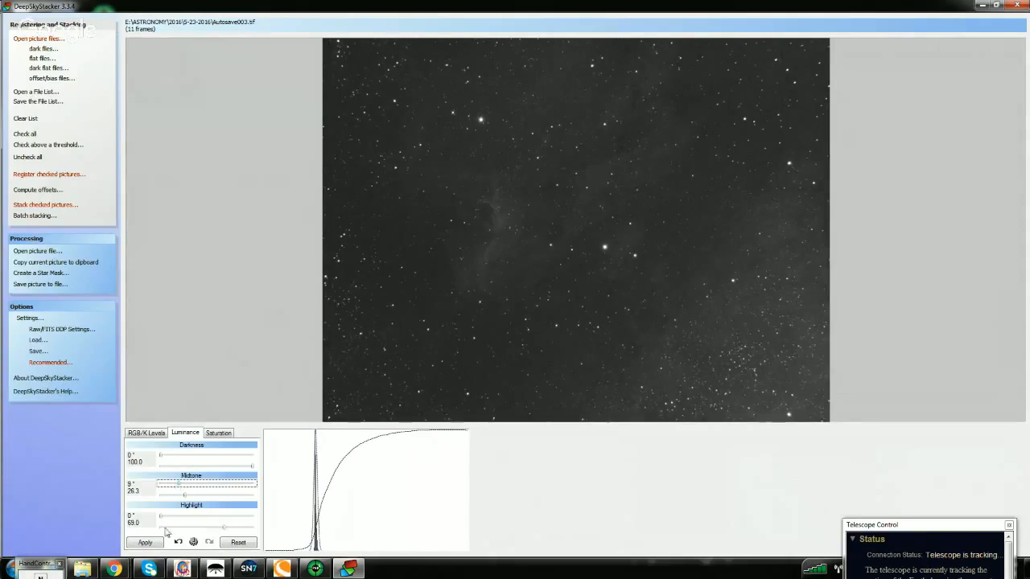
{"action": "left_click", "coordinate": [154, 542]}
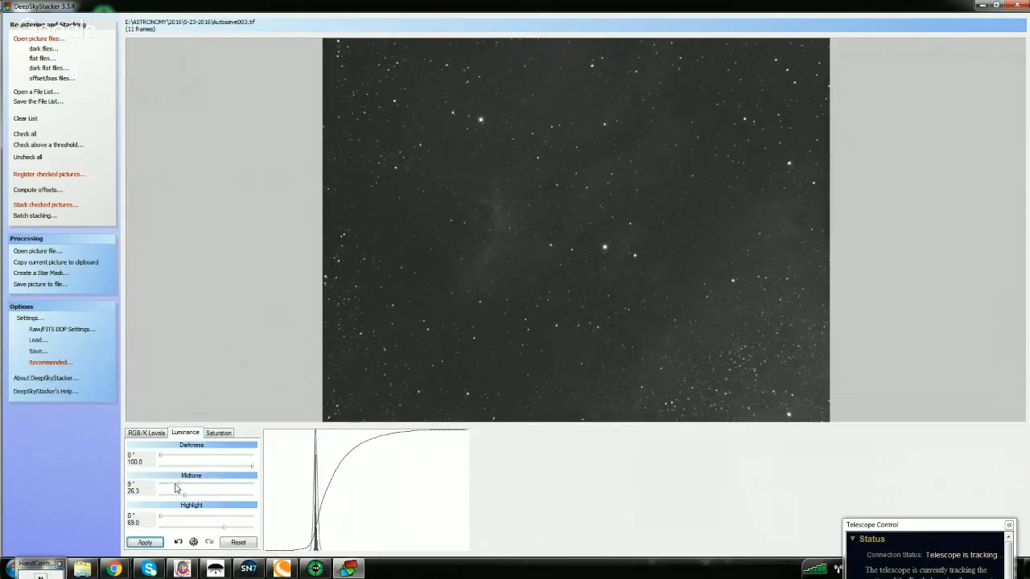
{"action": "left_click", "coordinate": [177, 487]}
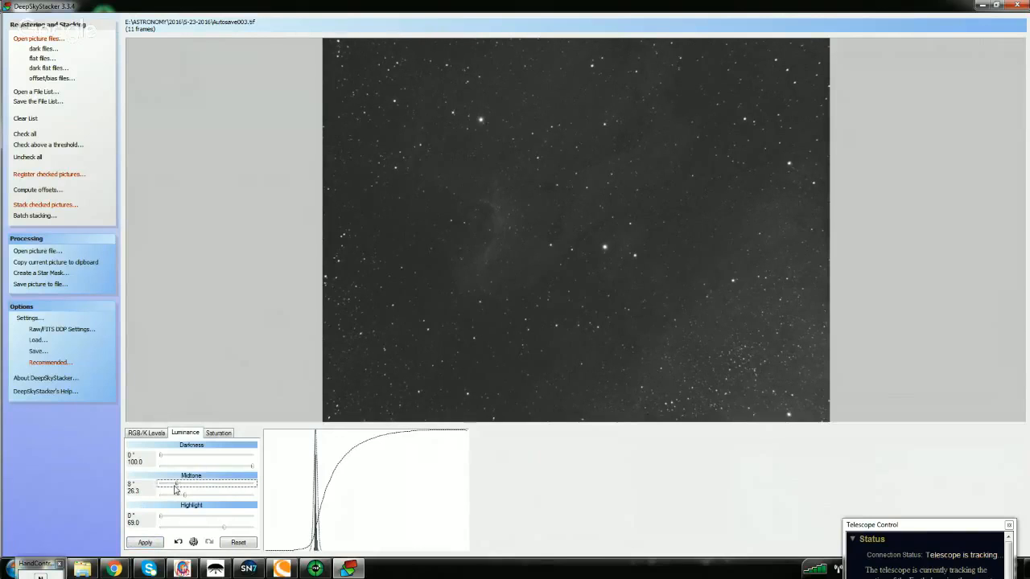
{"action": "left_click_drag", "start_coordinate": [177, 487], "coordinate": [175, 487]}
{"action": "left_click", "coordinate": [143, 543]}
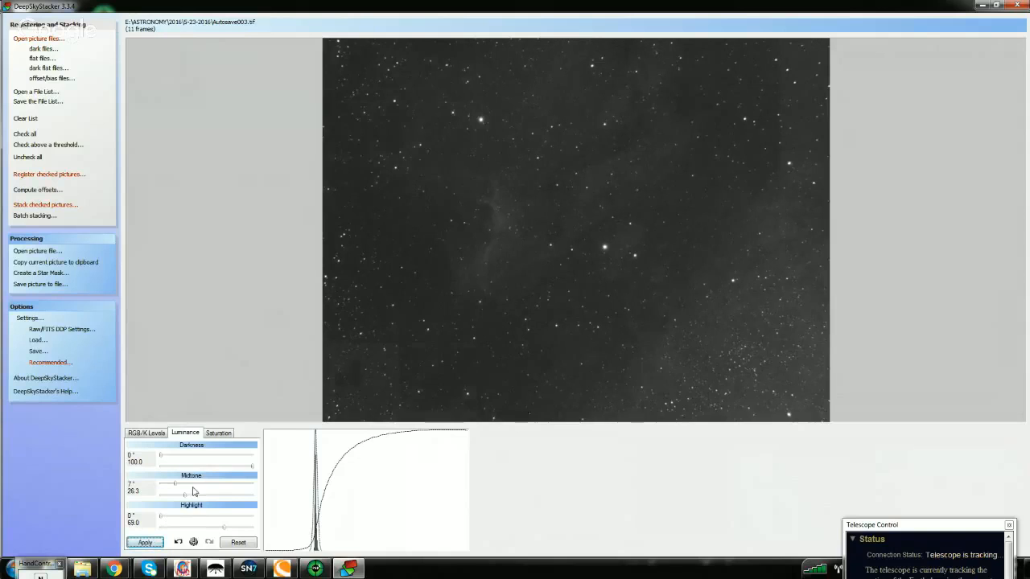
Lower the luminance midtone value to 26.1 and apply it to the stacked image
{"action": "left_click", "coordinate": [185, 497]}
{"action": "key", "text": "Left"}
{"action": "left_click", "coordinate": [157, 544]}
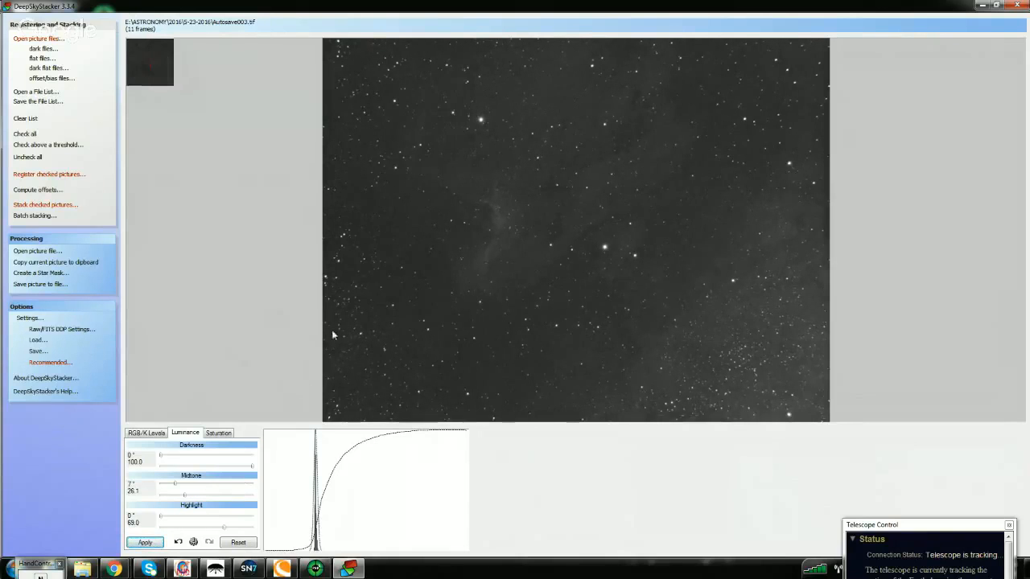
Examine the star shapes, background and nebula detail across the stretched stack at close range and as a whole
{"action": "scroll", "coordinate": [587, 247], "scroll_direction": "up", "scroll_amount": 3}
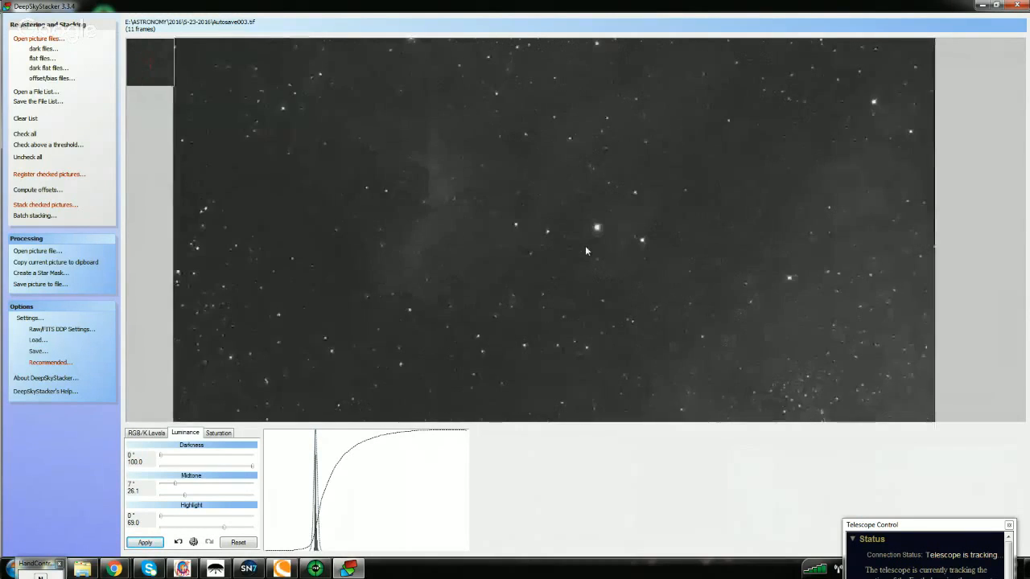
{"action": "scroll", "coordinate": [568, 249], "scroll_direction": "up", "scroll_amount": 1}
{"action": "scroll", "coordinate": [498, 256], "scroll_direction": "up", "scroll_amount": 1}
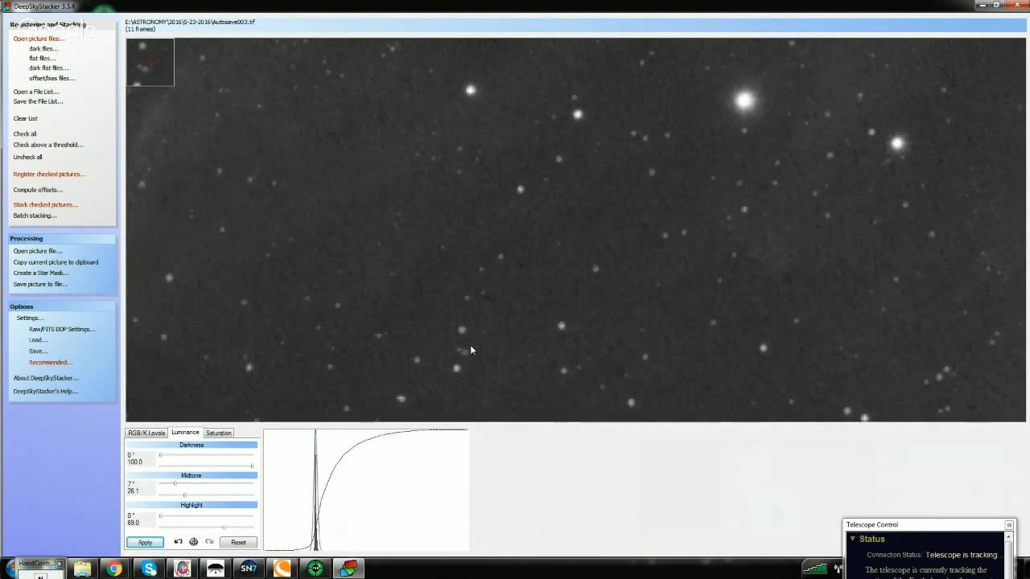
{"action": "scroll", "coordinate": [470, 344], "scroll_direction": "down", "scroll_amount": 1}
{"action": "scroll", "coordinate": [527, 391], "scroll_direction": "up", "scroll_amount": 1}
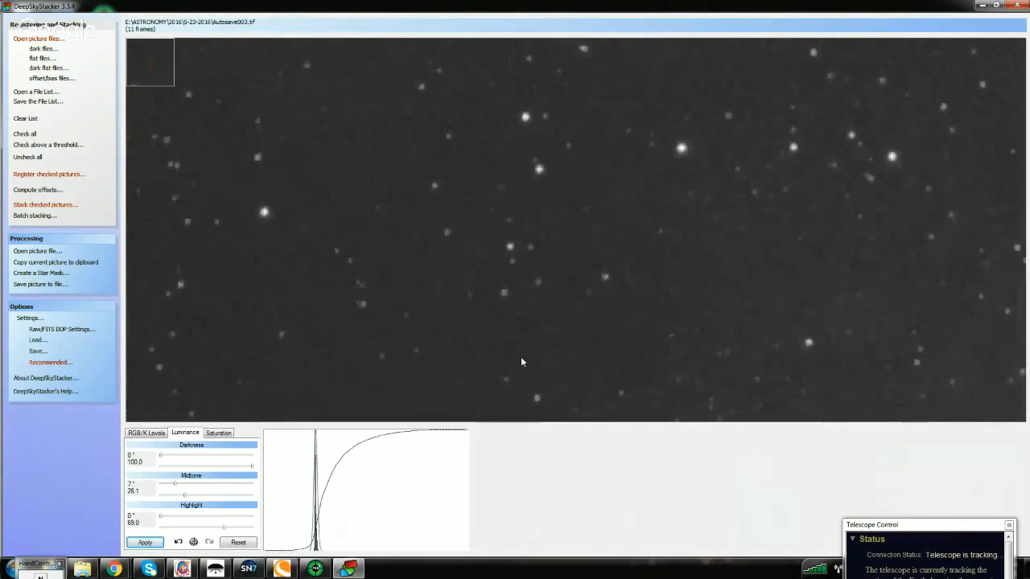
{"action": "scroll", "coordinate": [488, 324], "scroll_direction": "down", "scroll_amount": 3}
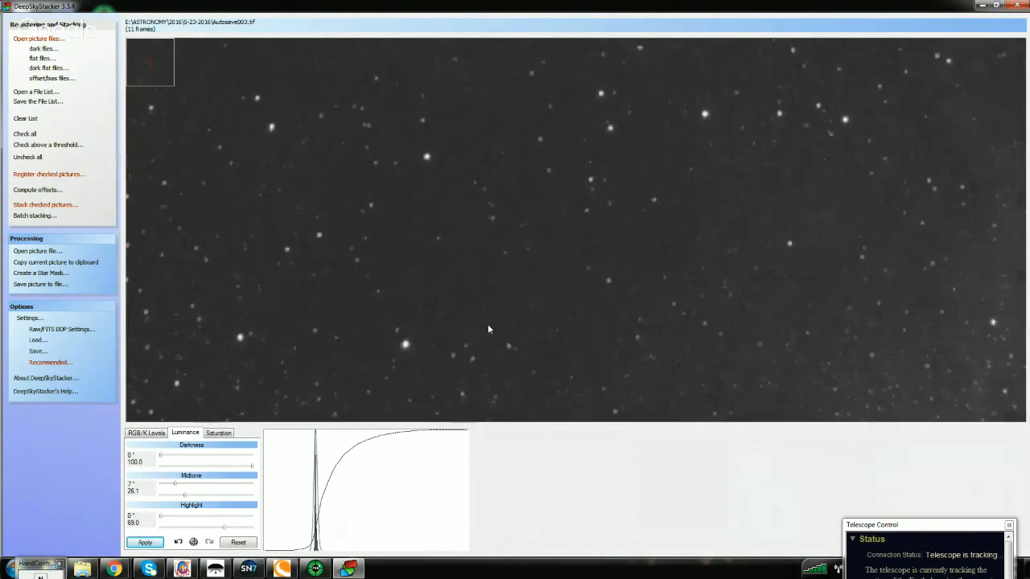
{"action": "scroll", "coordinate": [519, 261], "scroll_direction": "down", "scroll_amount": 2}
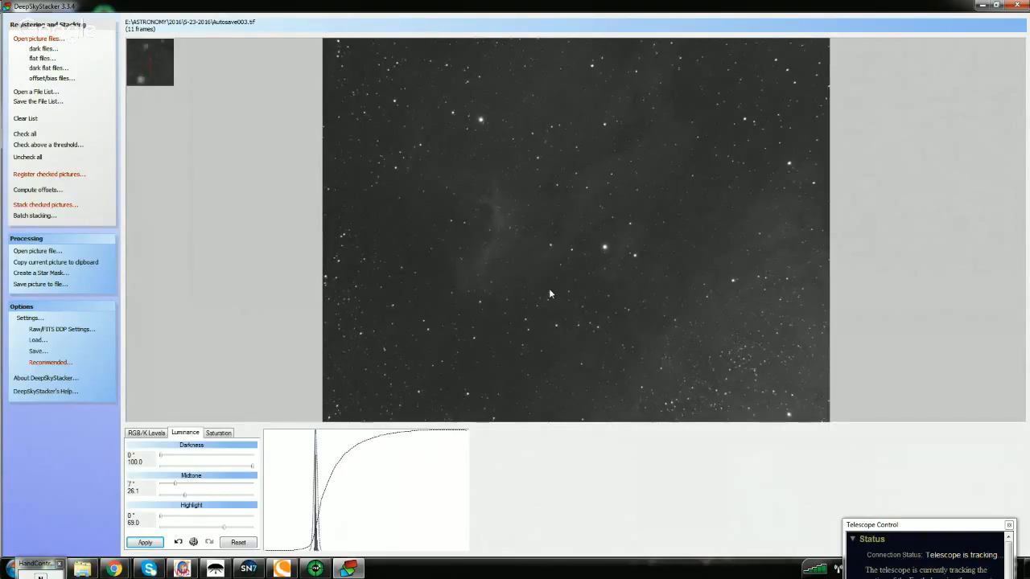
{"action": "scroll", "coordinate": [452, 143], "scroll_direction": "up", "scroll_amount": 1}
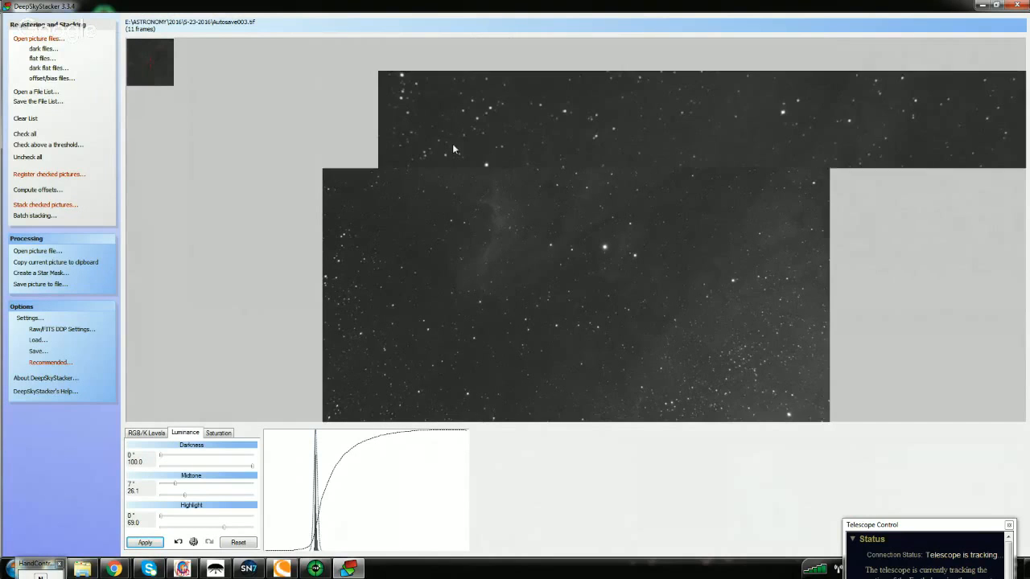
{"action": "scroll", "coordinate": [551, 229], "scroll_direction": "up", "scroll_amount": 1}
{"action": "scroll", "coordinate": [728, 316], "scroll_direction": "up", "scroll_amount": 1}
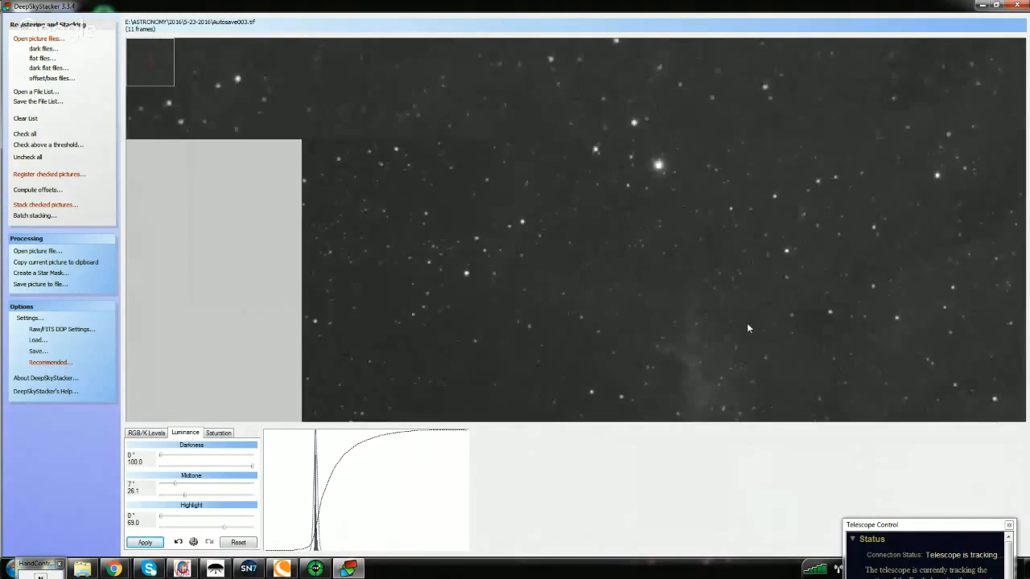
{"action": "scroll", "coordinate": [563, 258], "scroll_direction": "down", "scroll_amount": 2}
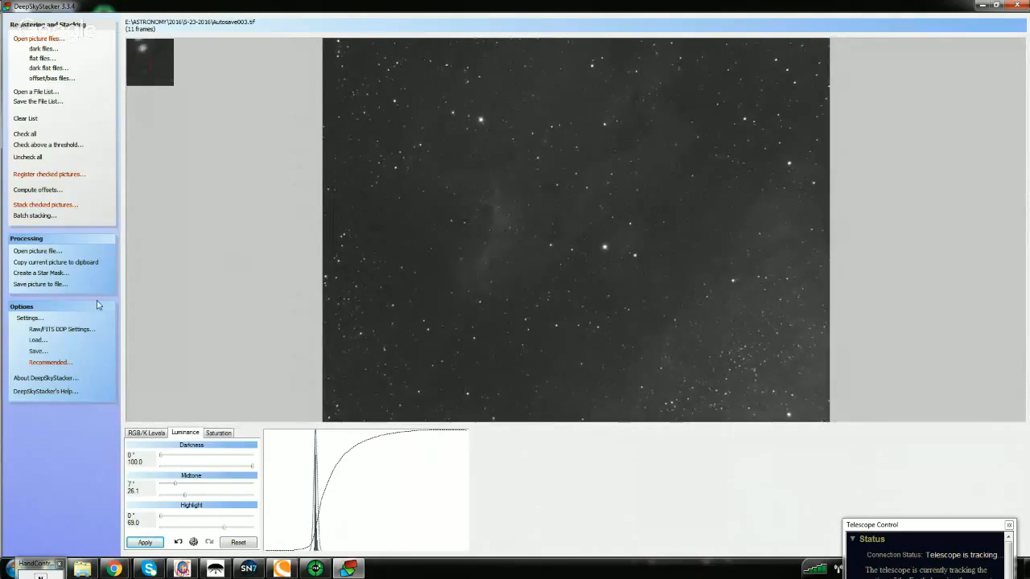
Save the stacked picture to the Desktop as pelican, an uncompressed 16-bit TIFF with the adjustments embedded but not applied
{"action": "left_click", "coordinate": [47, 284]}
{"action": "left_click", "coordinate": [571, 178]}
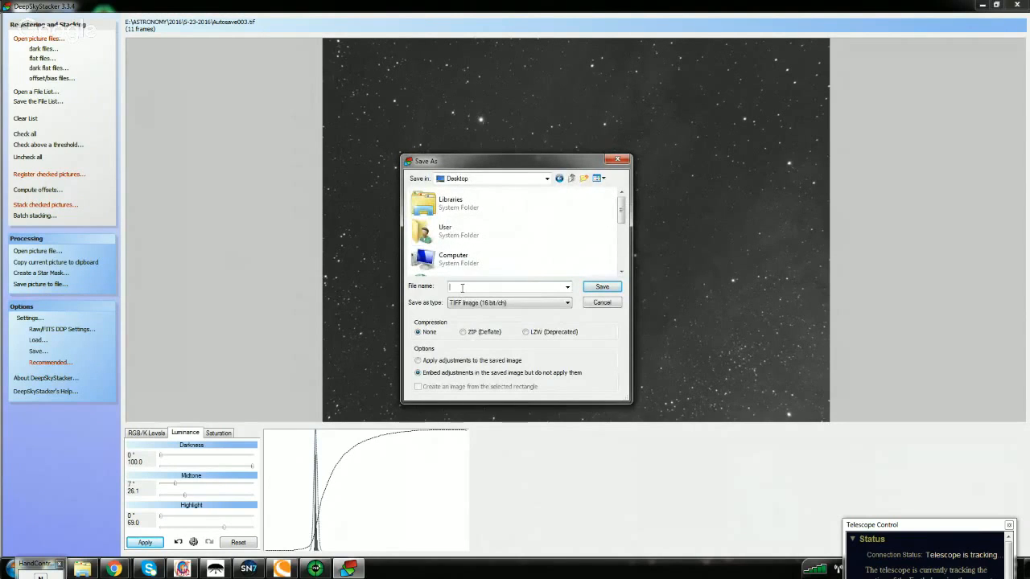
{"action": "type", "text": "pelican"}
{"action": "left_click", "coordinate": [608, 293]}
Minimize the stacking window to check for the pelican file on the desktop, and bring DeepSkyStacker back
{"action": "left_click", "coordinate": [982, 5]}
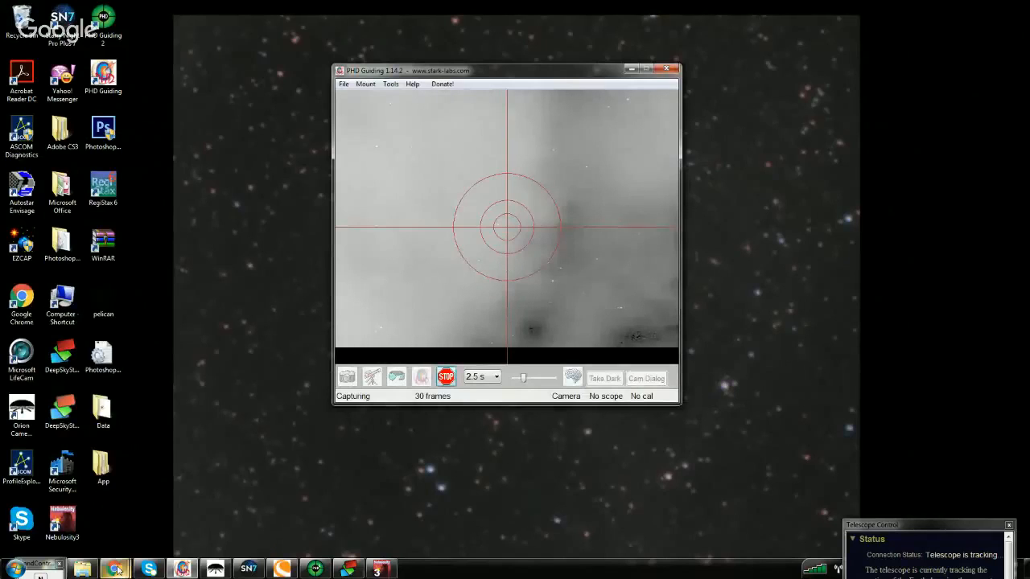
{"action": "mouse_move", "coordinate": [117, 570]}
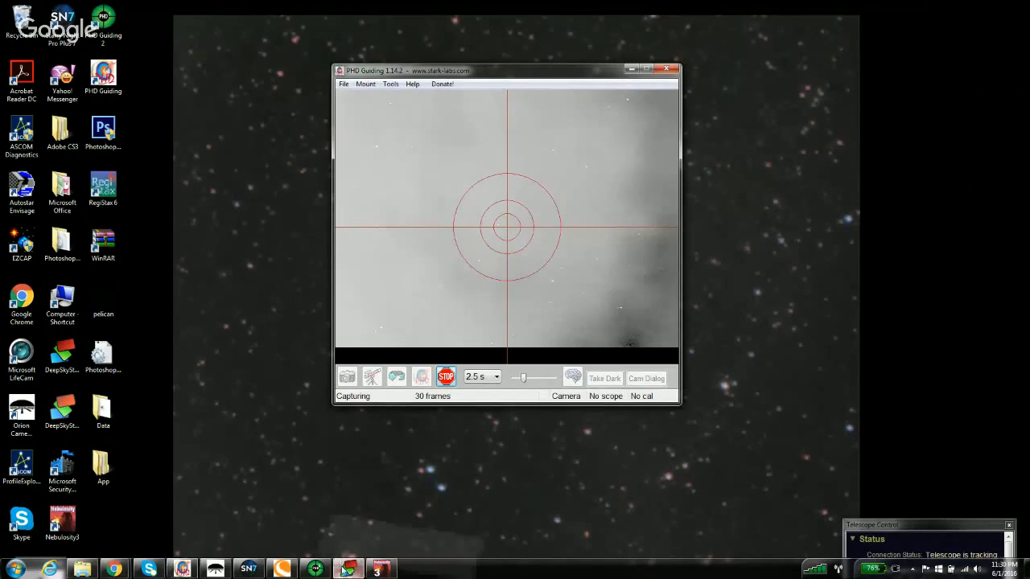
{"action": "left_click", "coordinate": [348, 568]}
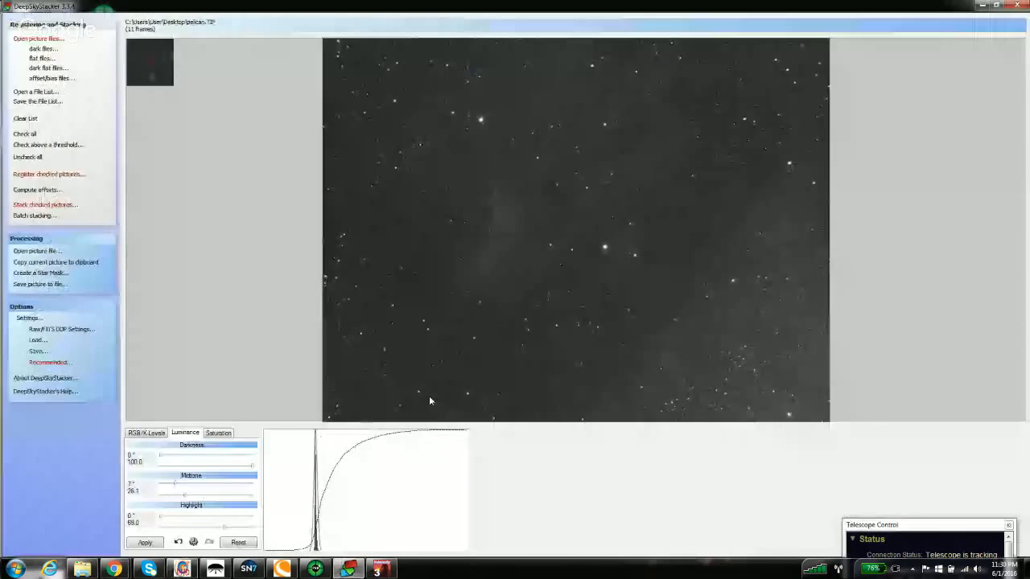